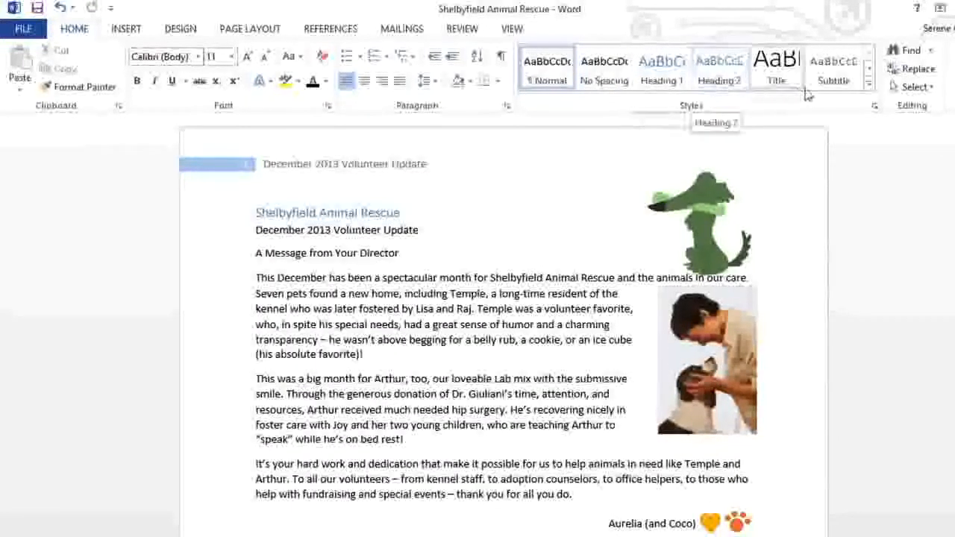
# Step: Apply the Title style to "Shelbyfield Animal Rescue", Subtitle to the line below it, and Heading 1 to "A Message from Your Director"
pyautogui.click(869, 86)
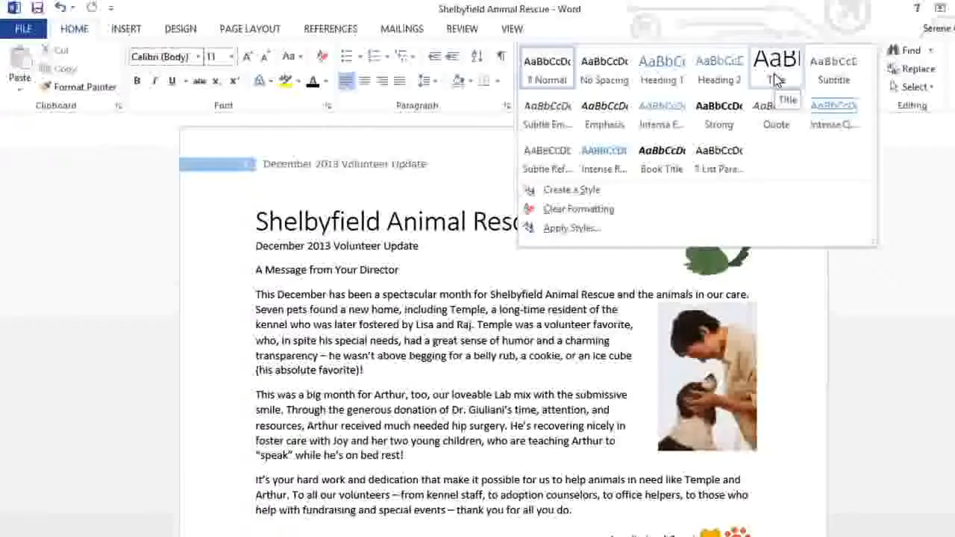
pyautogui.click(776, 80)
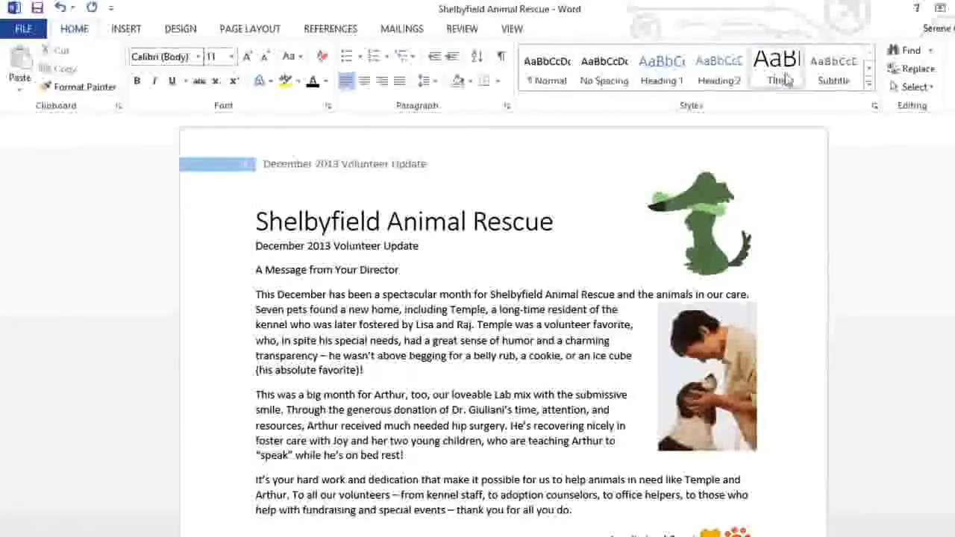
pyautogui.click(833, 80)
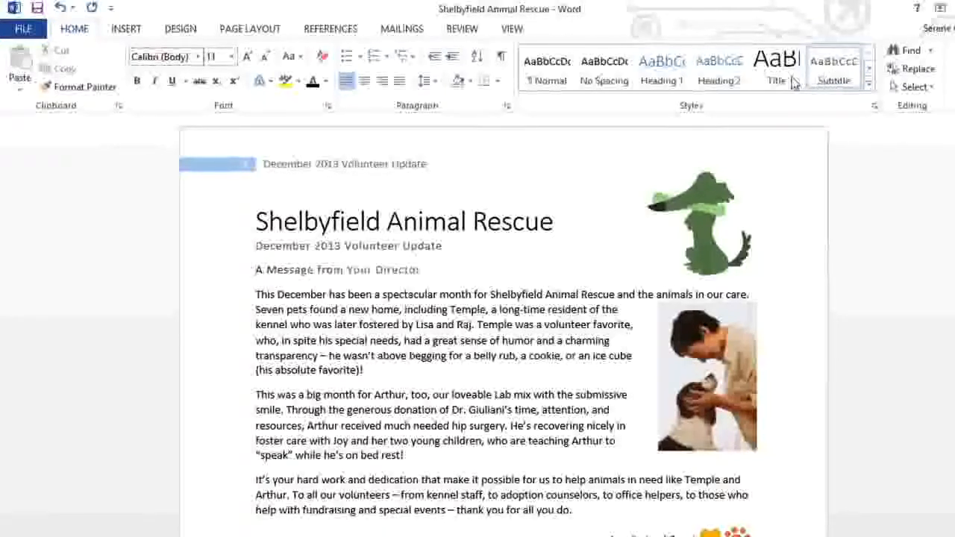
pyautogui.click(663, 81)
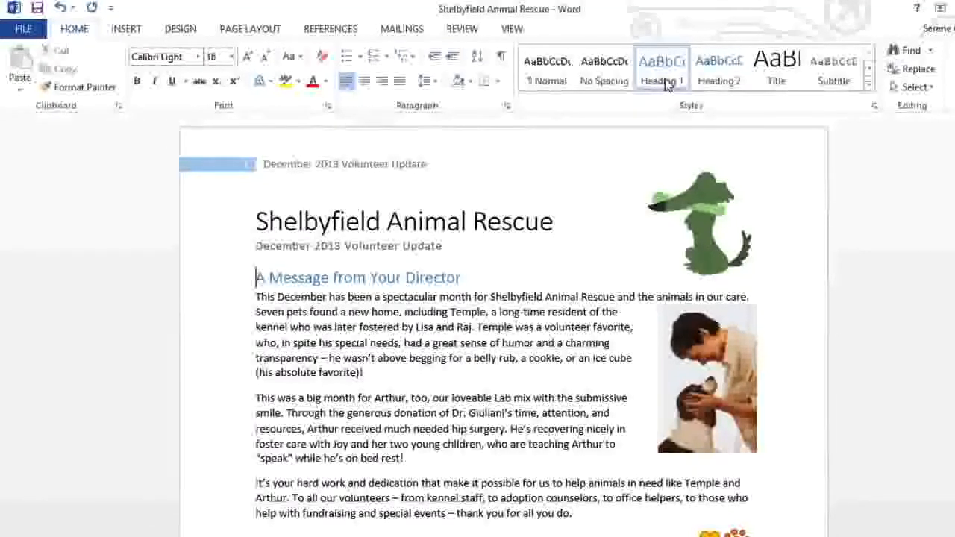
# Step: Try the built-in style set with the oversized plain title, followed by the one with shaded heading bars
pyautogui.click(181, 28)
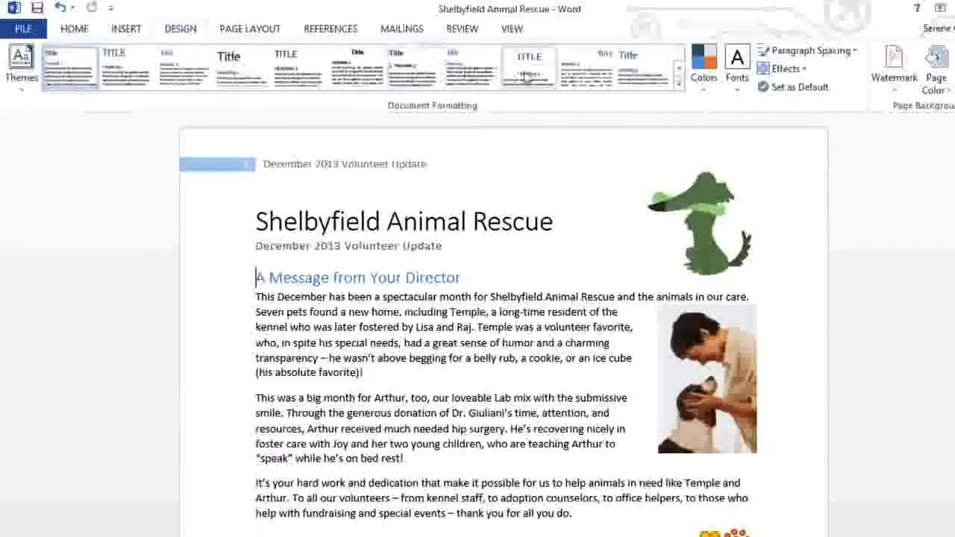
pyautogui.click(678, 87)
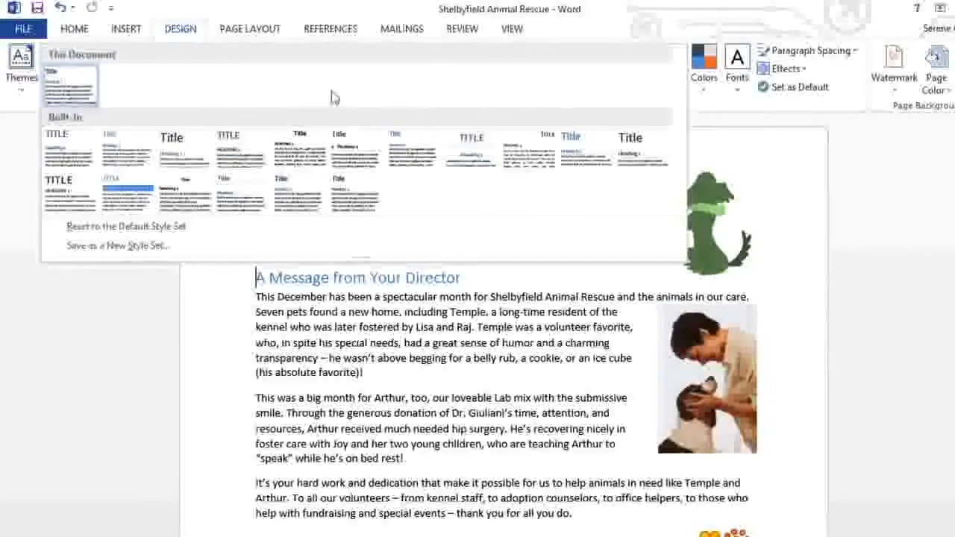
pyautogui.click(181, 148)
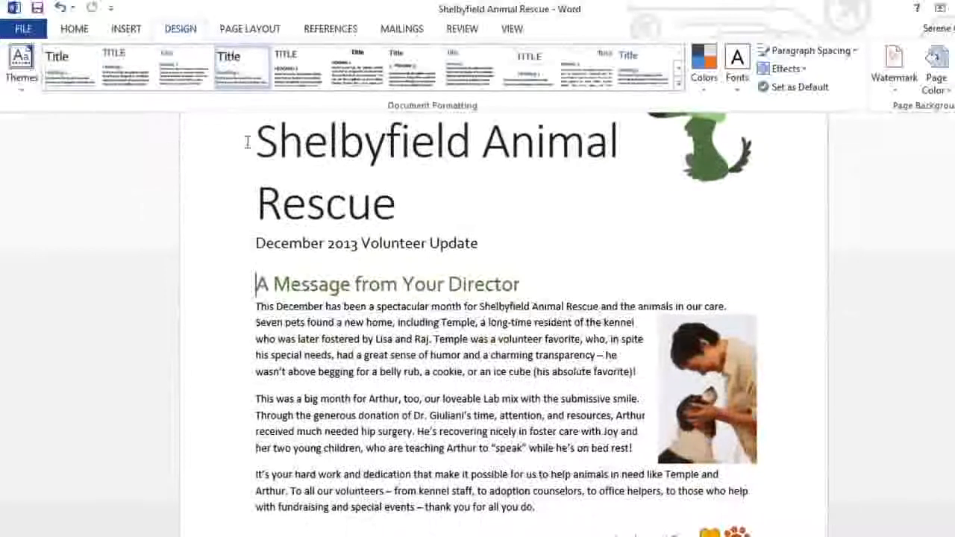
pyautogui.click(679, 86)
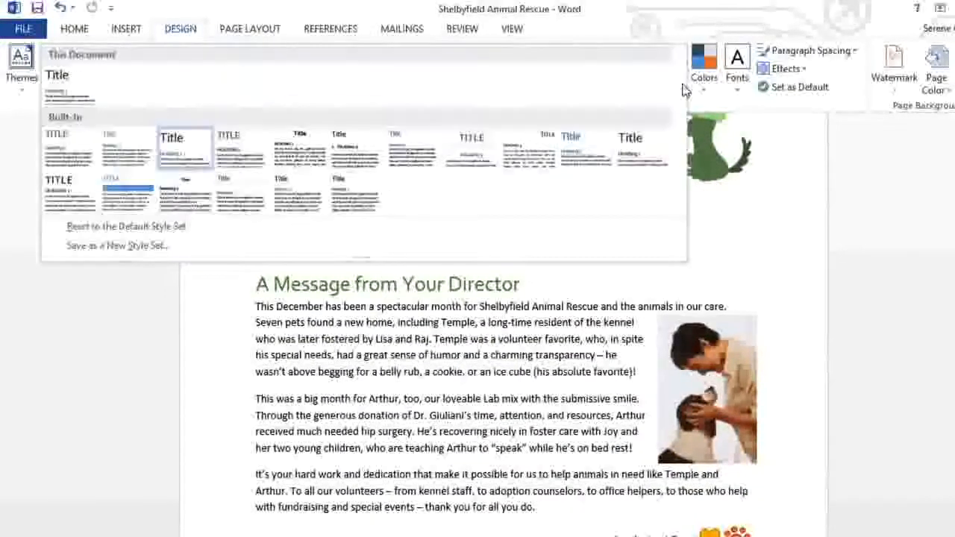
pyautogui.click(148, 200)
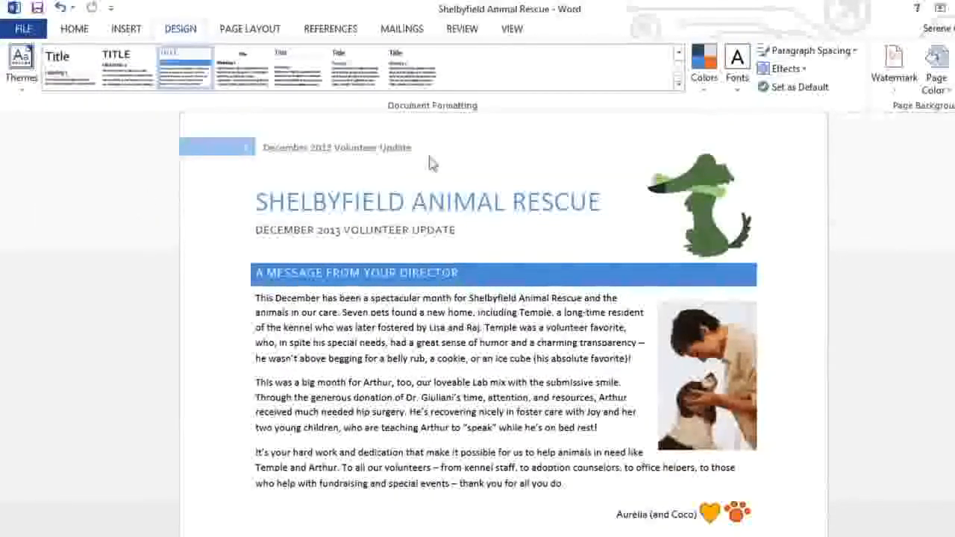
# Step: Apply the built-in style set with an all-caps dark blue title and a light blue subtitle to the document
pyautogui.click(679, 86)
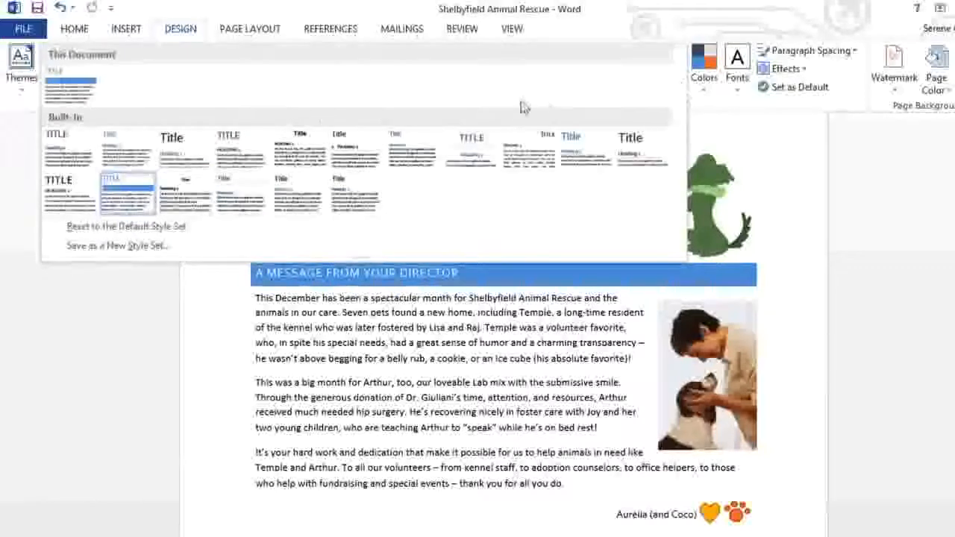
pyautogui.click(51, 158)
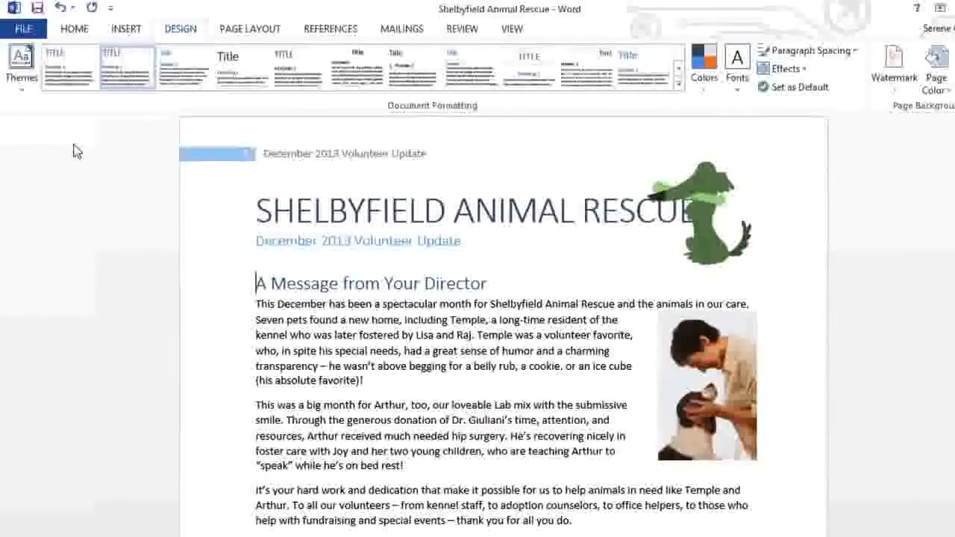
# Step: Modify the Title style so its font size is 26 pt
pyautogui.click(78, 30)
pyautogui.click(256, 210)
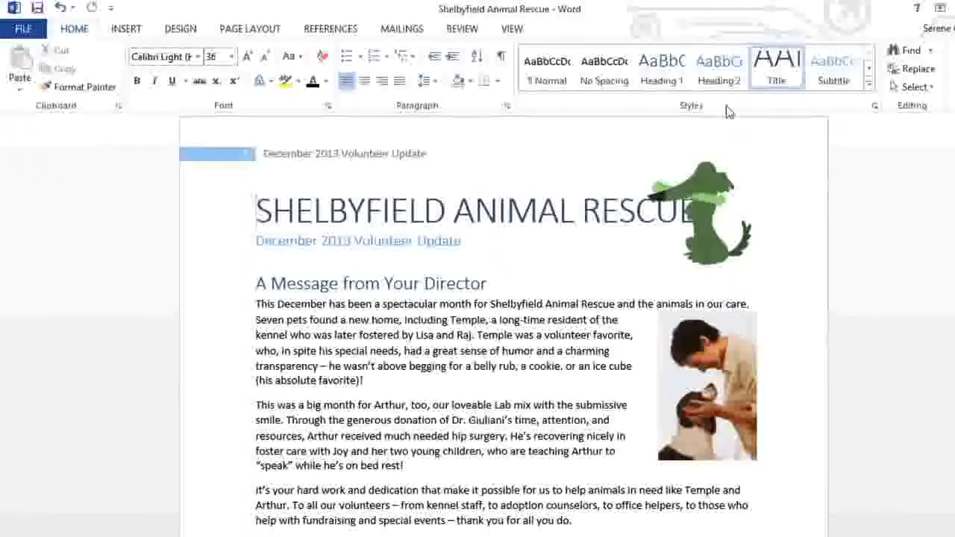
pyautogui.rightClick(761, 70)
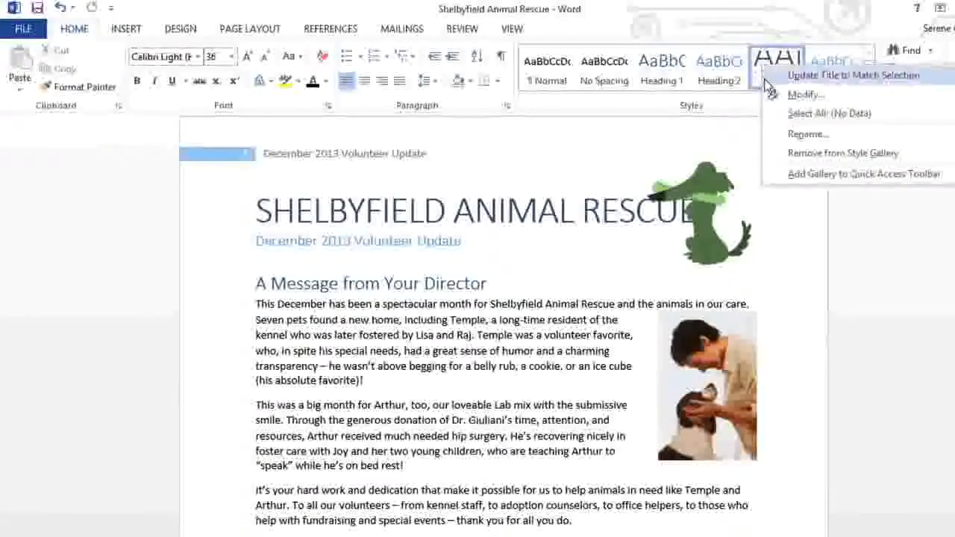
pyautogui.click(770, 95)
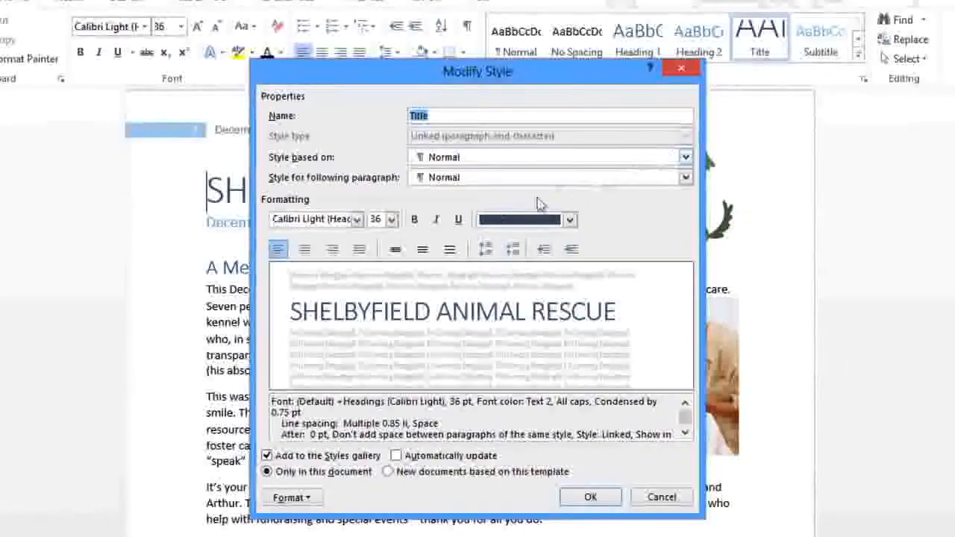
pyautogui.click(391, 219)
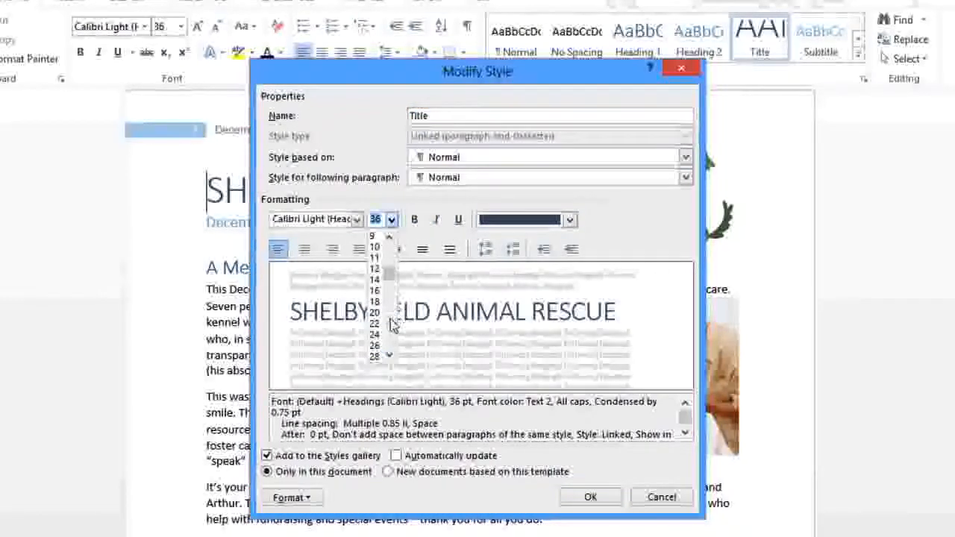
pyautogui.click(374, 334)
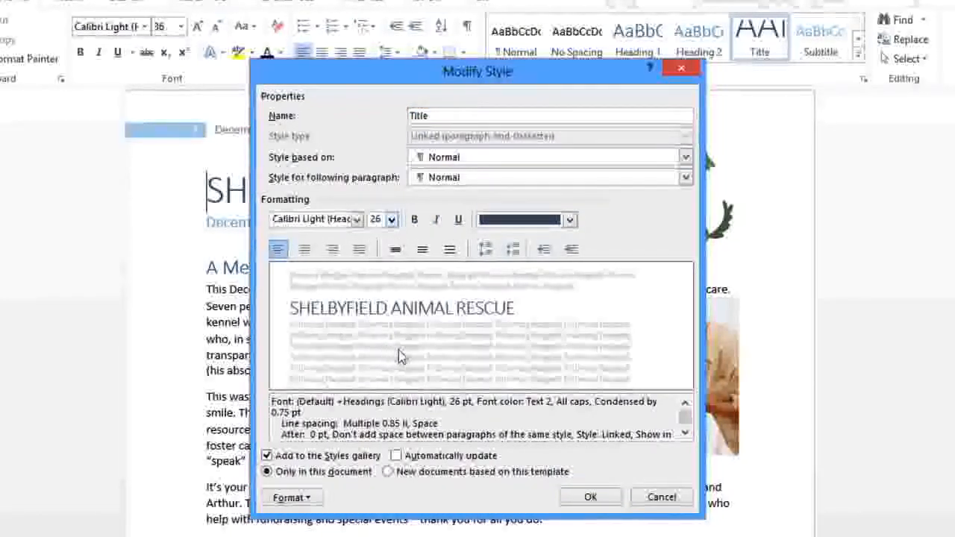
pyautogui.click(588, 497)
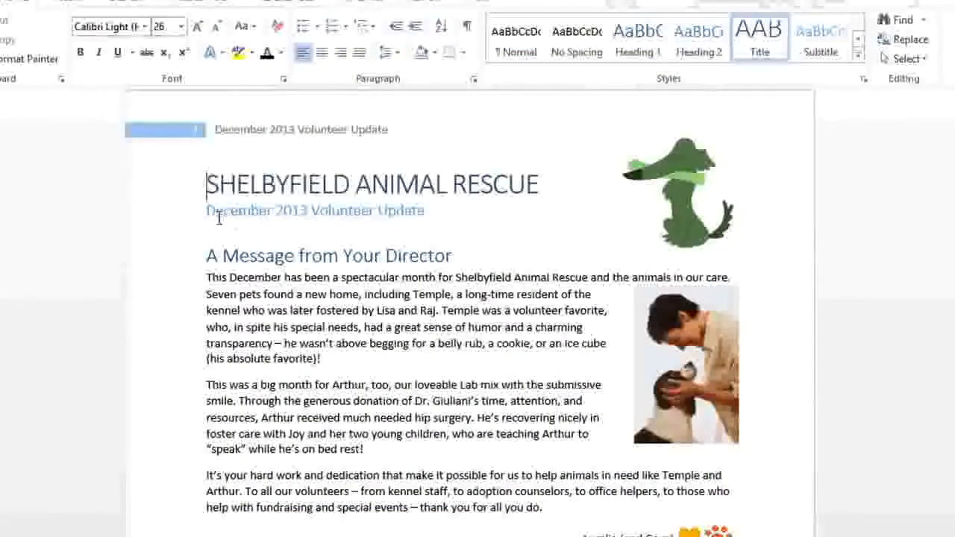
# Step: Begin a new style named New Heading from the "A Message from Your Director" heading, using the Arial Unicode MS font
pyautogui.click(210, 255)
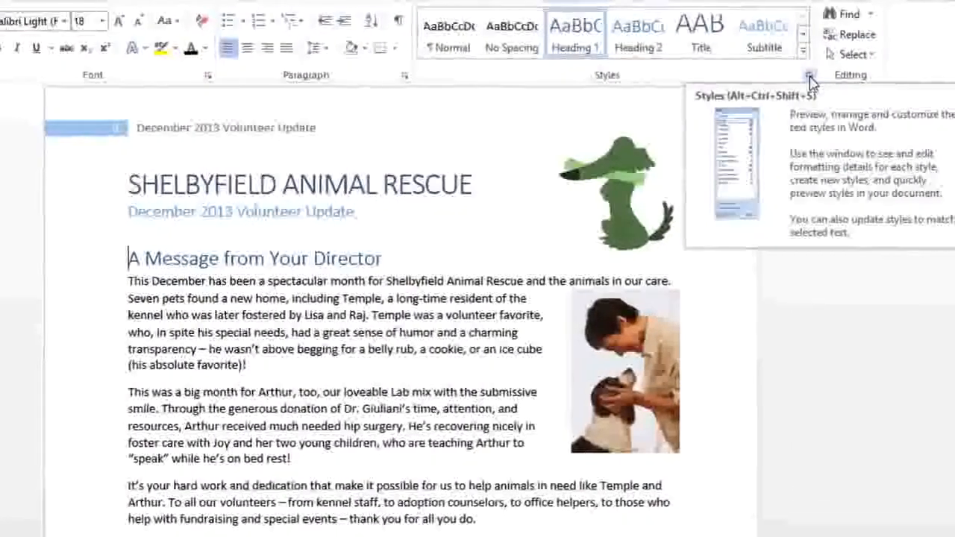
pyautogui.click(811, 79)
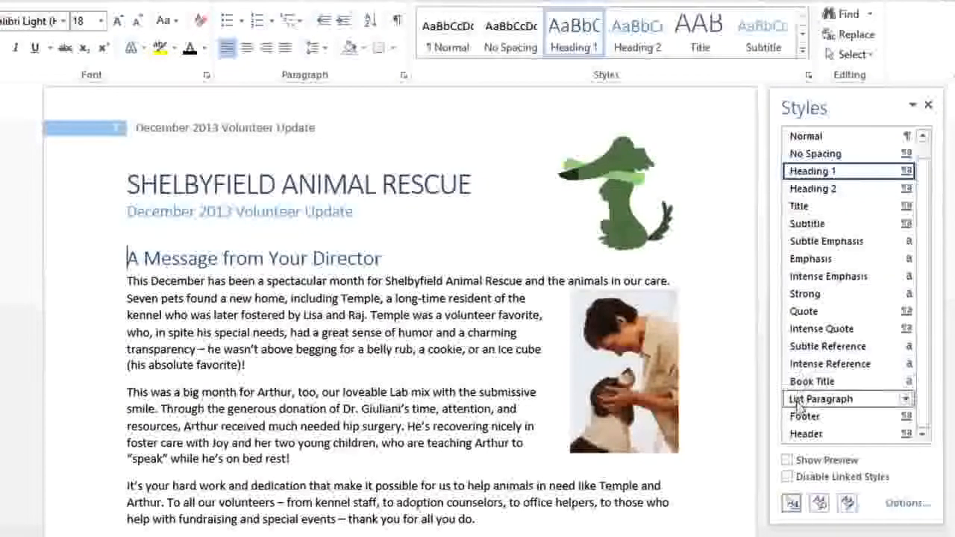
pyautogui.click(793, 504)
pyautogui.write('New Heading')
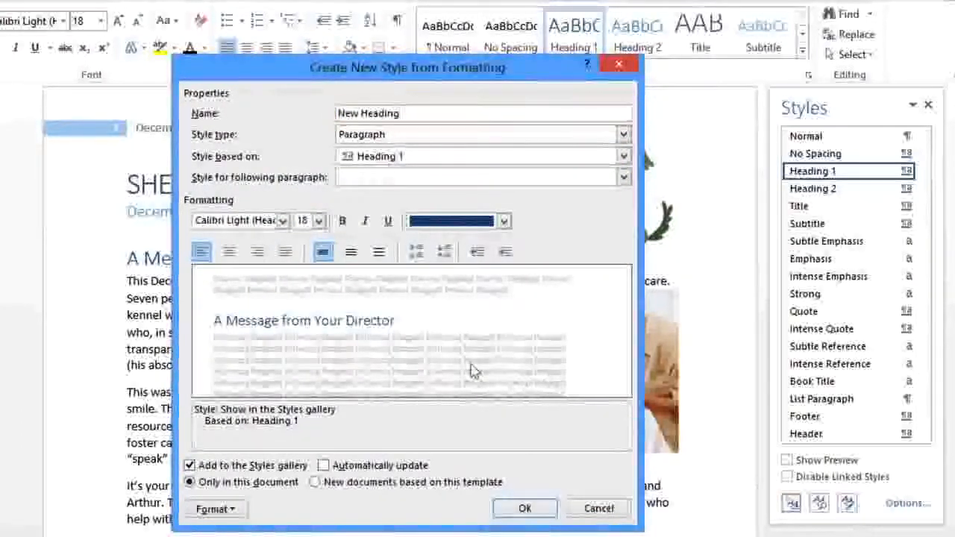
pyautogui.click(282, 221)
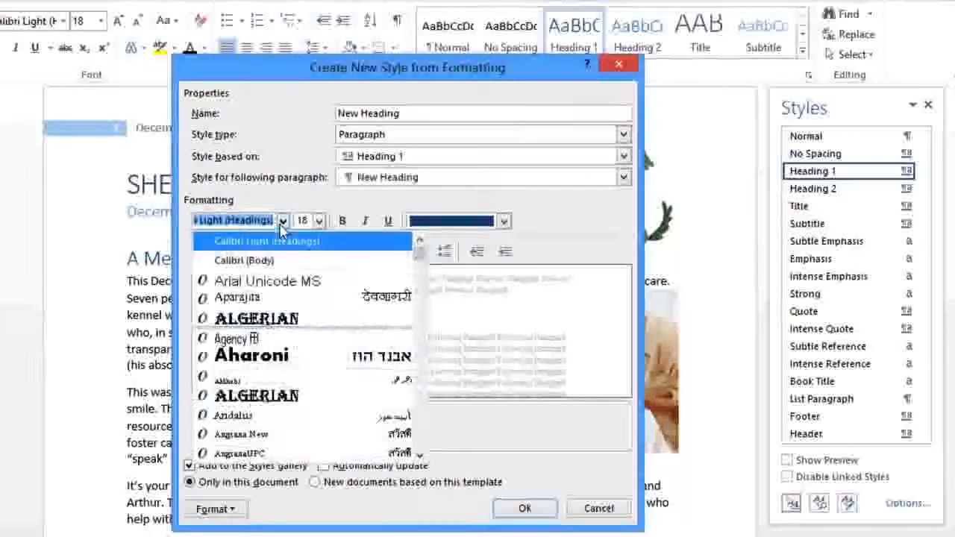
pyautogui.click(277, 288)
# Step: Format the New Heading style as 16 pt bold in the Accent 1 theme color, create it, and close the styles list
pyautogui.click(319, 221)
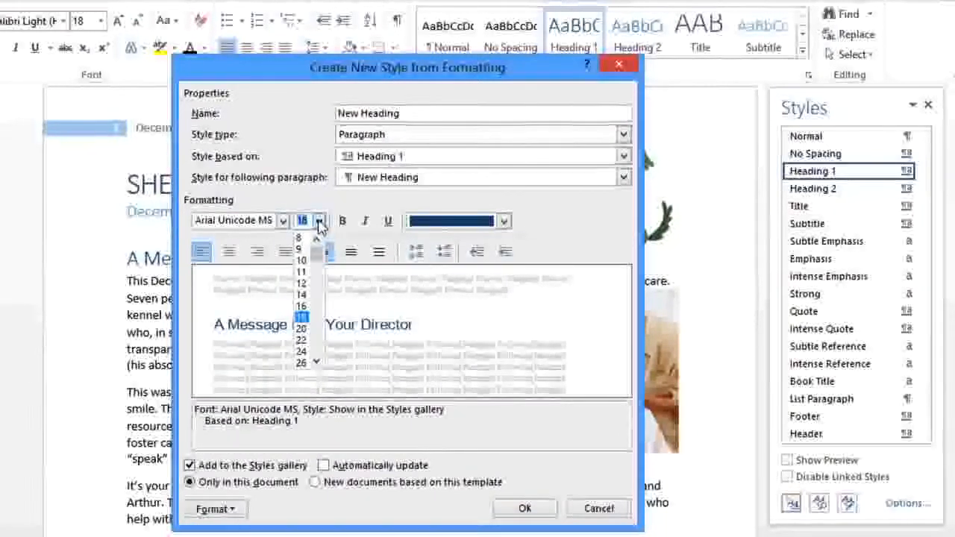
pyautogui.click(301, 306)
pyautogui.click(343, 222)
pyautogui.click(504, 222)
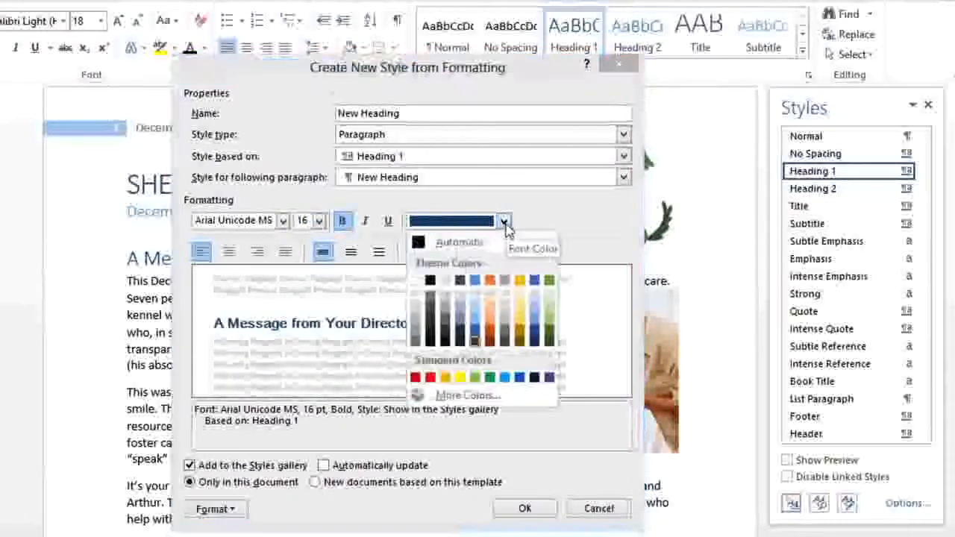
pyautogui.click(476, 286)
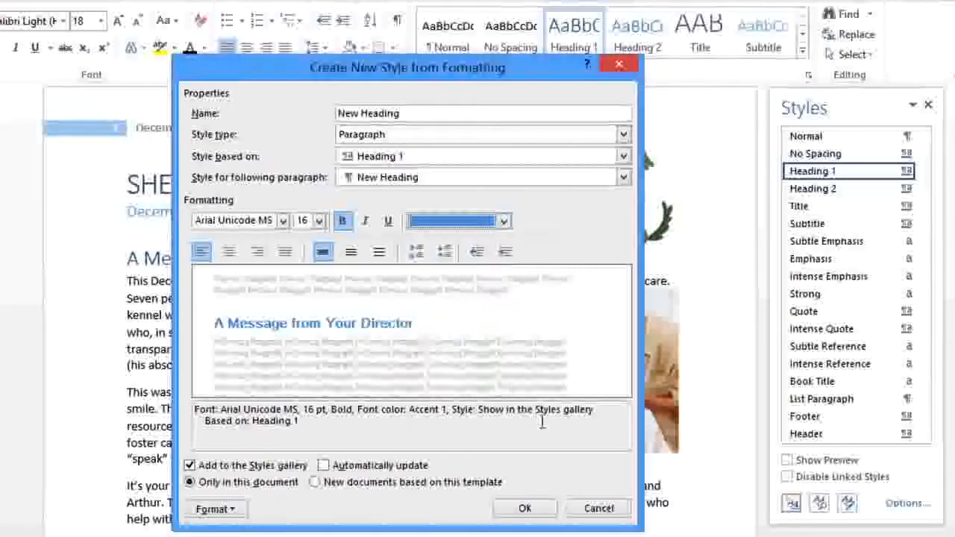
pyautogui.click(549, 511)
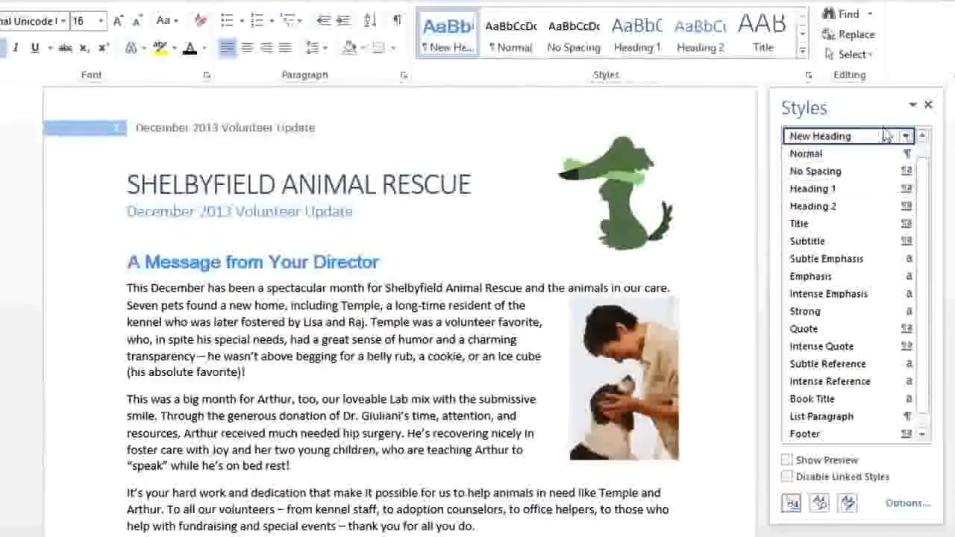
pyautogui.click(928, 106)
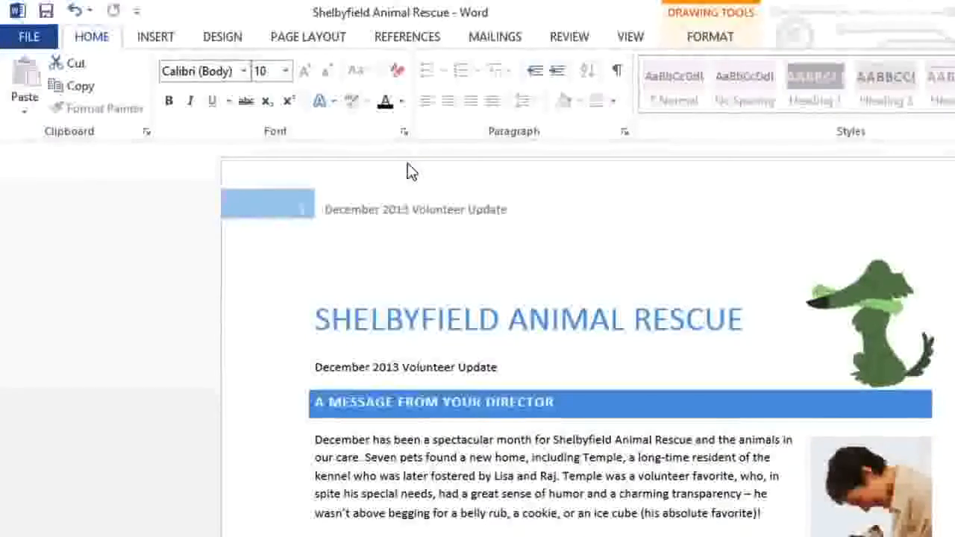
# Step: Examine the theme font colors, the font choices and the theme-based shape styles available for the selected shape
pyautogui.click(402, 102)
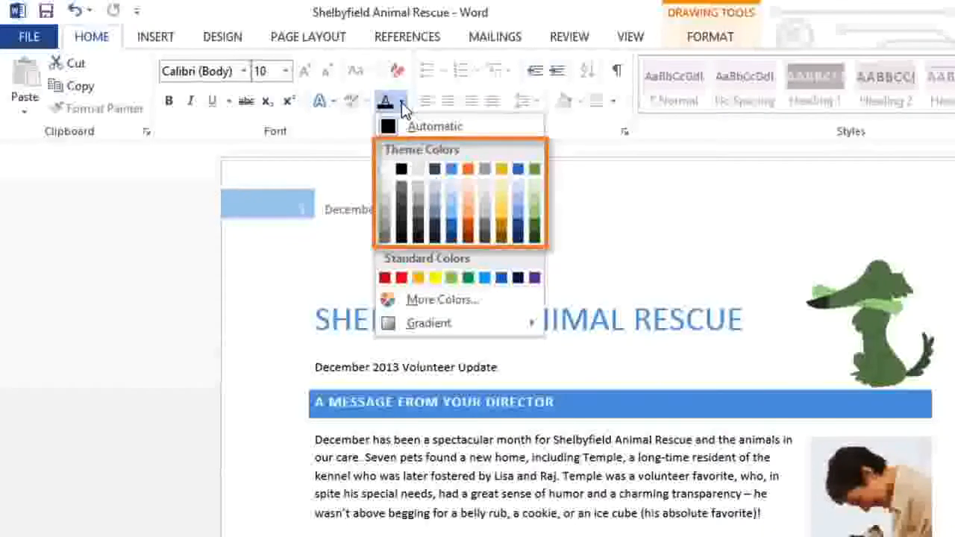
pyautogui.click(402, 102)
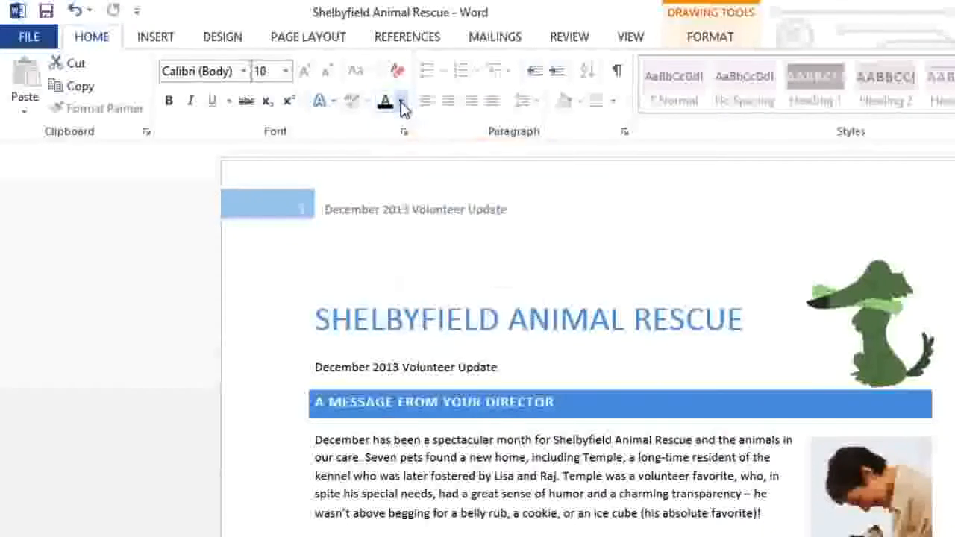
pyautogui.click(244, 71)
pyautogui.click(245, 71)
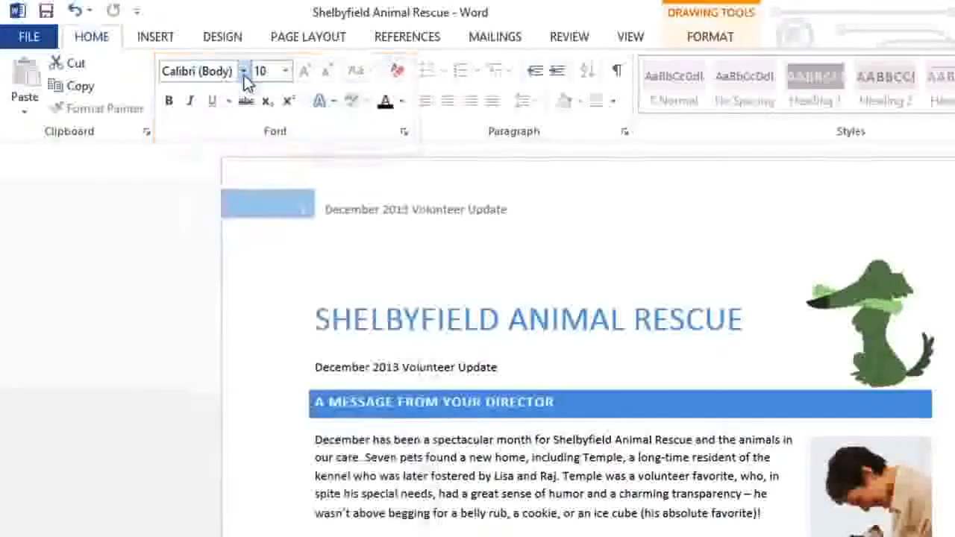
pyautogui.click(689, 38)
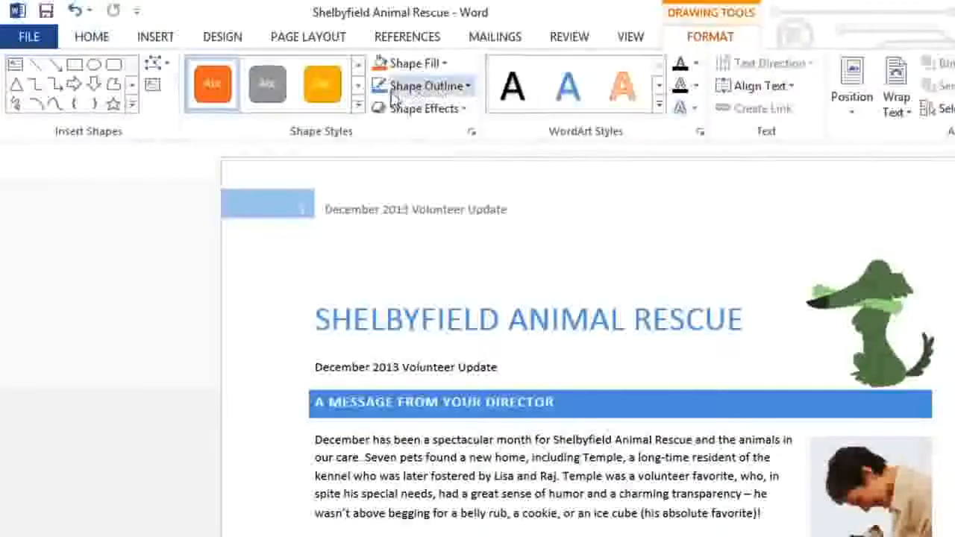
pyautogui.click(357, 104)
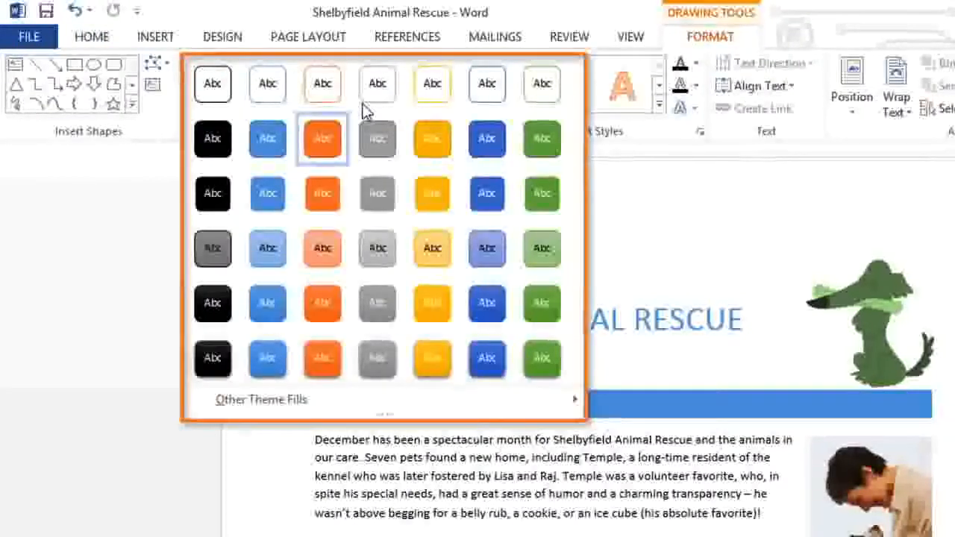
pyautogui.click(162, 183)
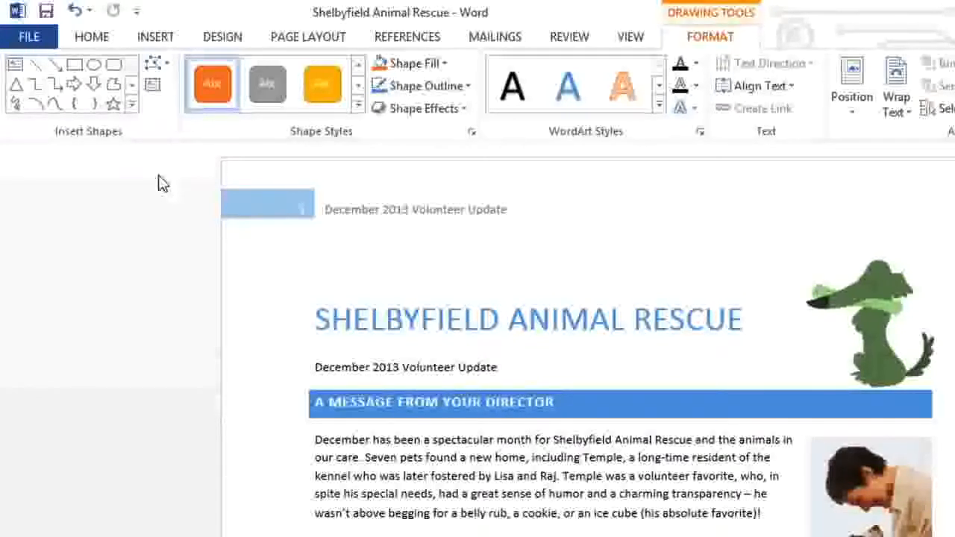
# Step: Apply the Circuit theme to the newsletter
pyautogui.click(245, 47)
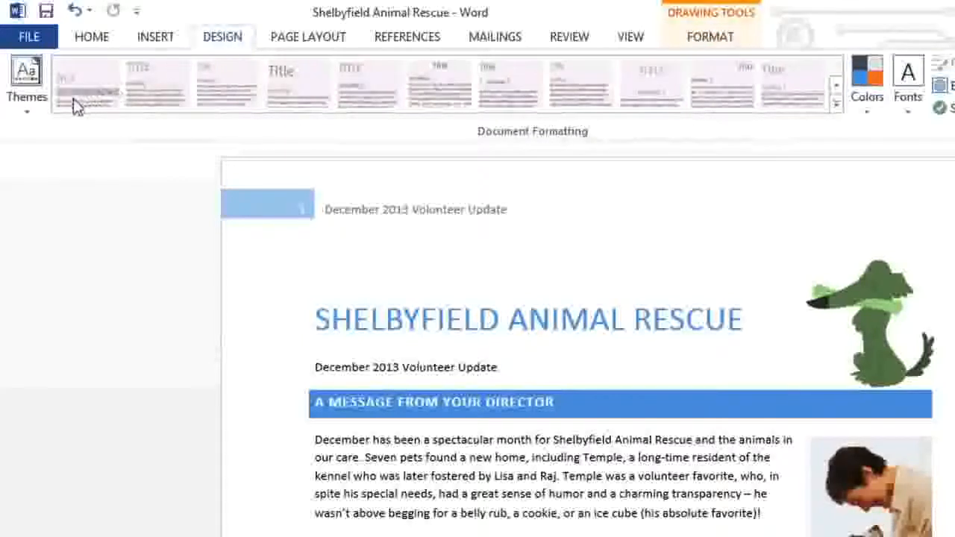
pyautogui.click(36, 112)
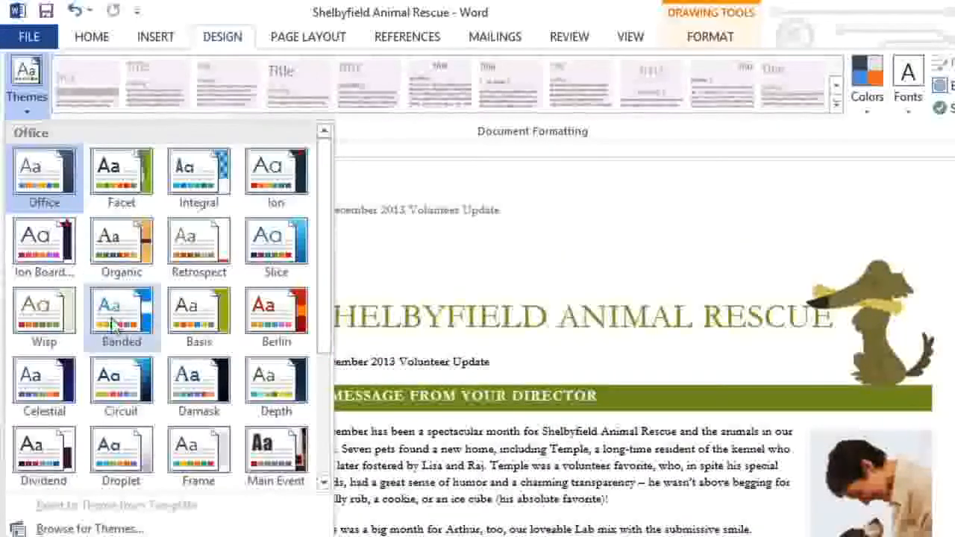
pyautogui.click(114, 384)
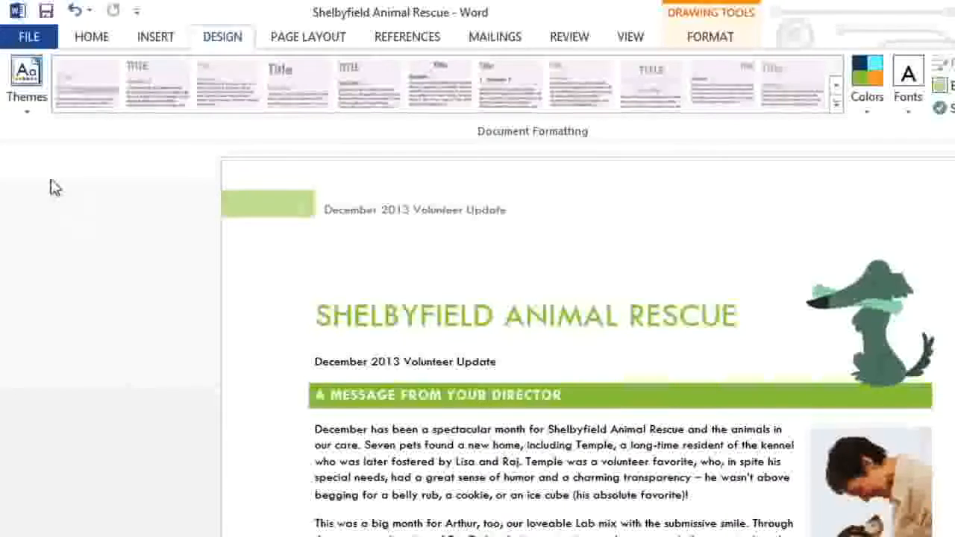
# Step: Apply the Integral theme to the newsletter
pyautogui.click(28, 112)
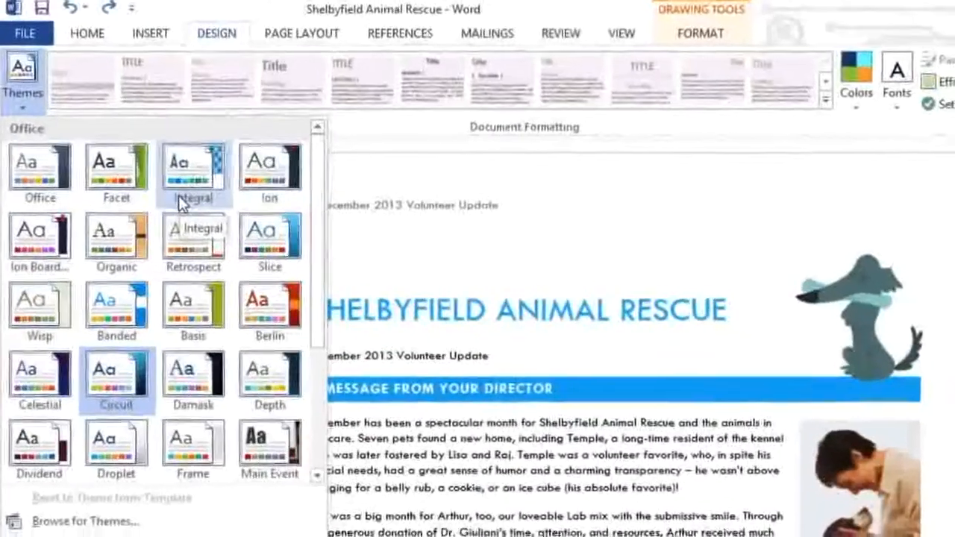
pyautogui.click(179, 196)
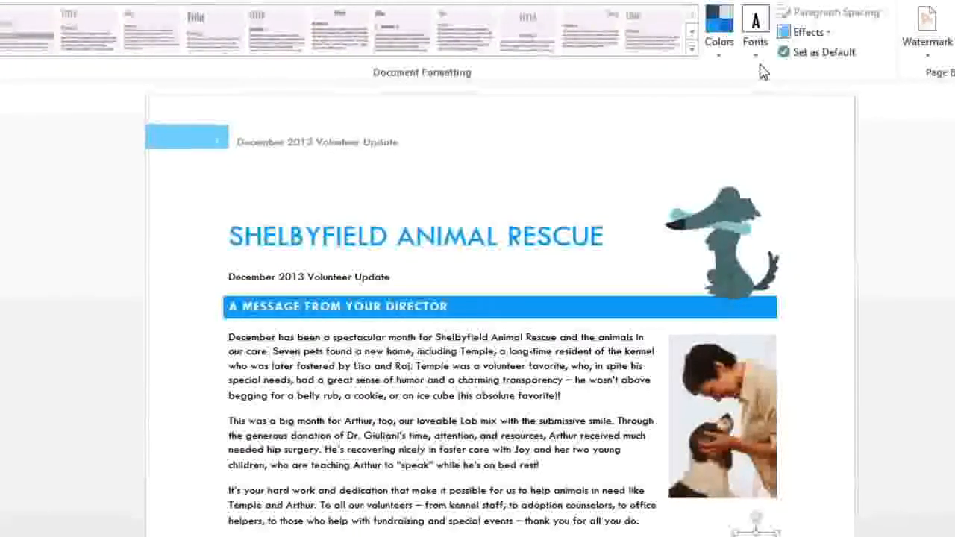
# Step: Change the newsletter's theme colors to the Office set and its theme fonts to the Corbel set
pyautogui.click(719, 57)
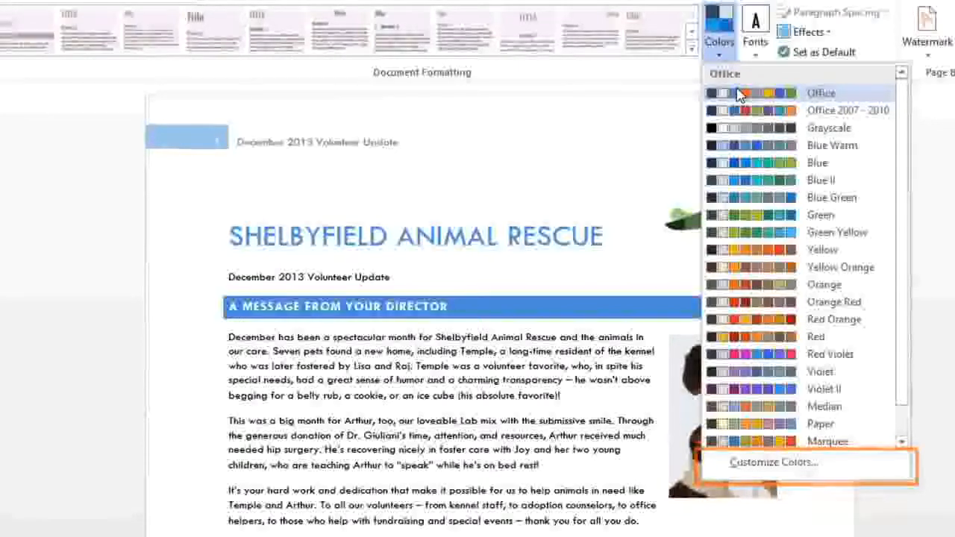
pyautogui.click(737, 94)
pyautogui.click(755, 58)
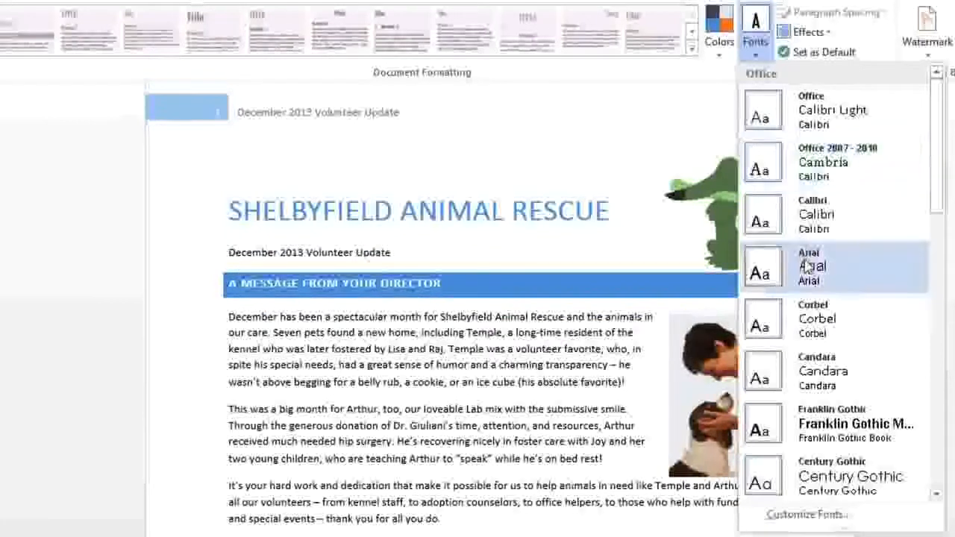
pyautogui.click(811, 305)
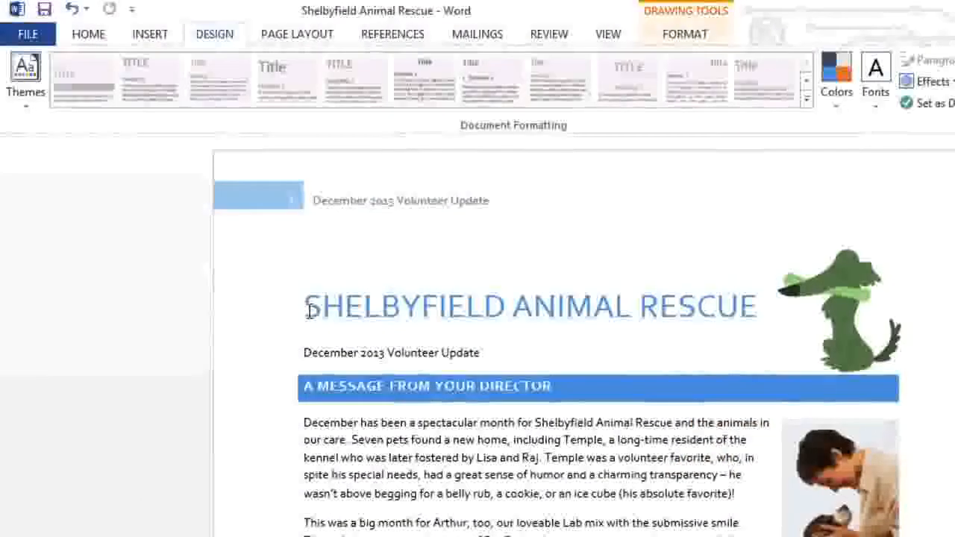
pyautogui.moveTo(308, 312); pyautogui.dragTo(735, 309)
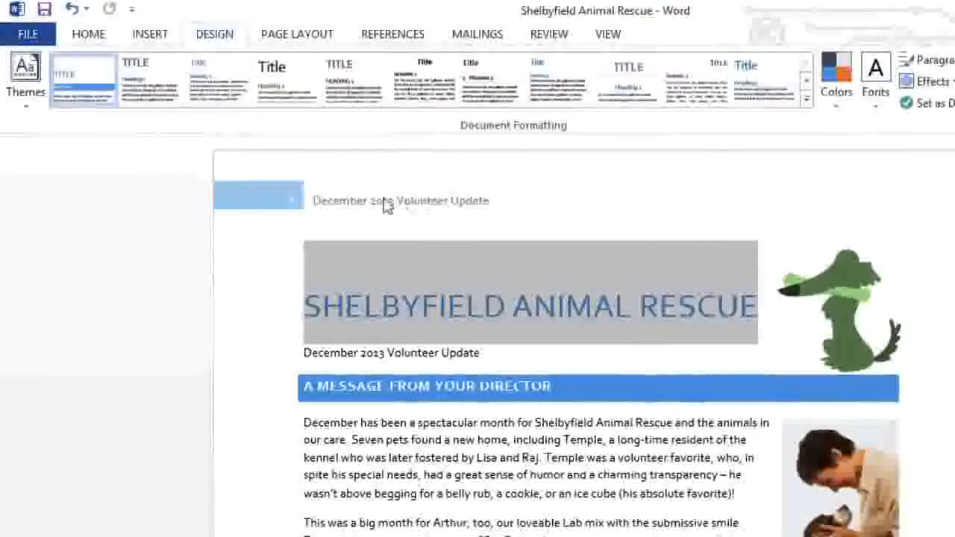
pyautogui.click(95, 39)
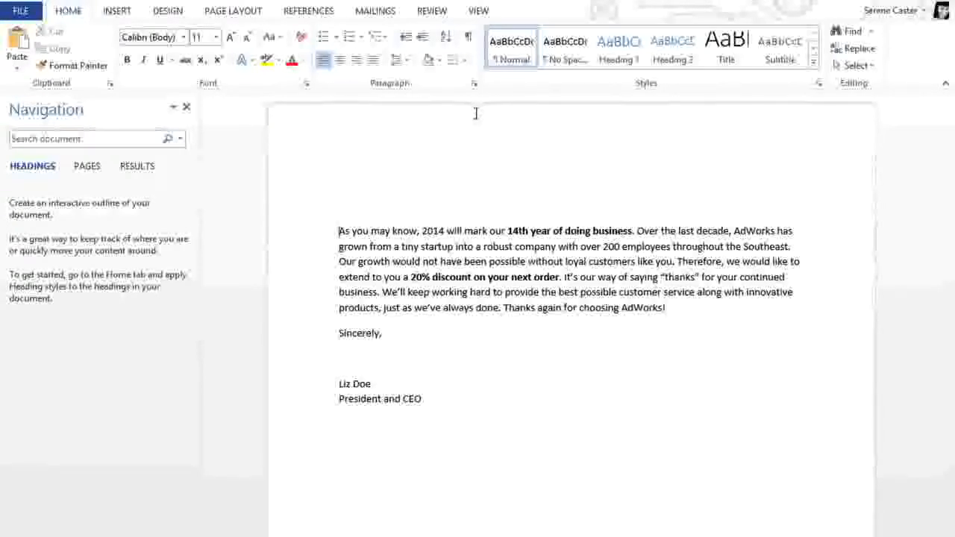
# Step: Start the step-by-step mail merge wizard for letters based on the current document and advance to recipient selection
pyautogui.click(375, 11)
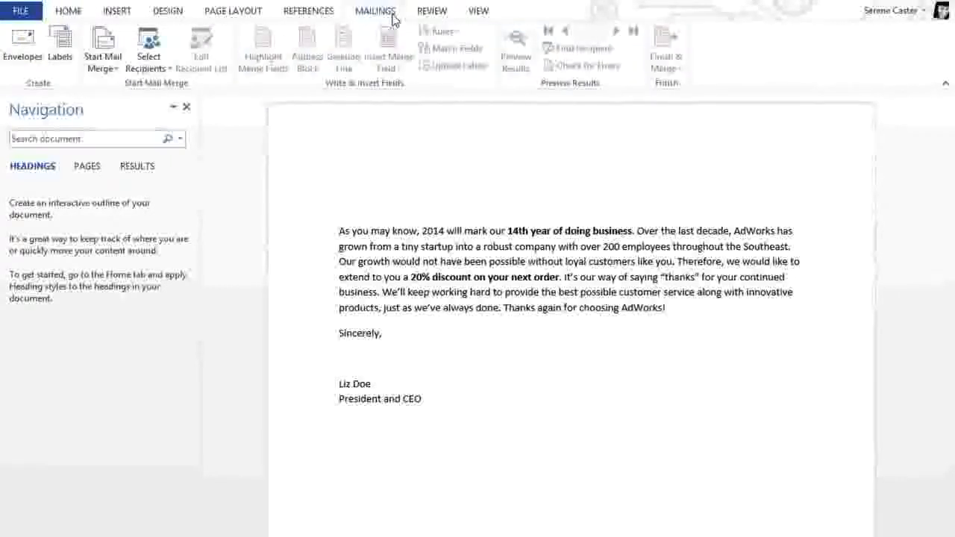
pyautogui.click(120, 41)
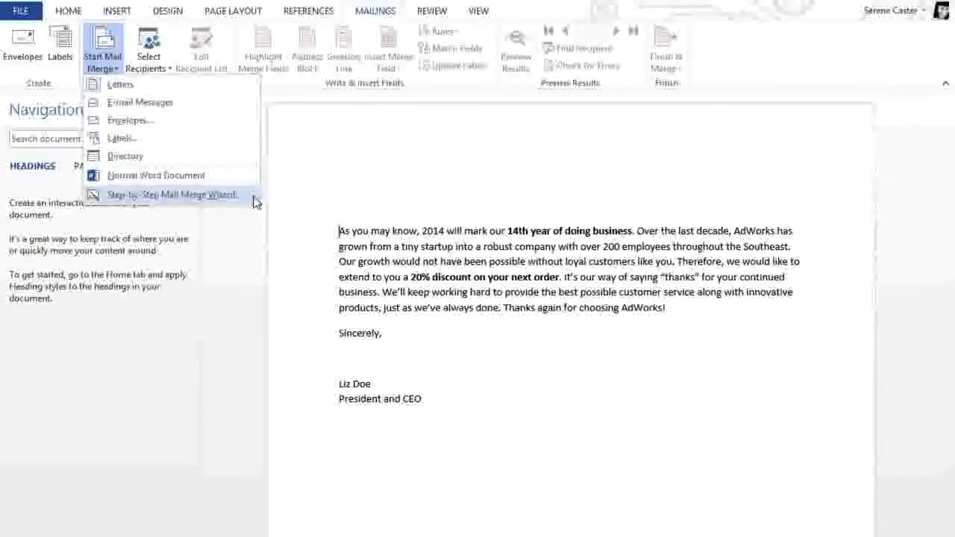
pyautogui.click(172, 195)
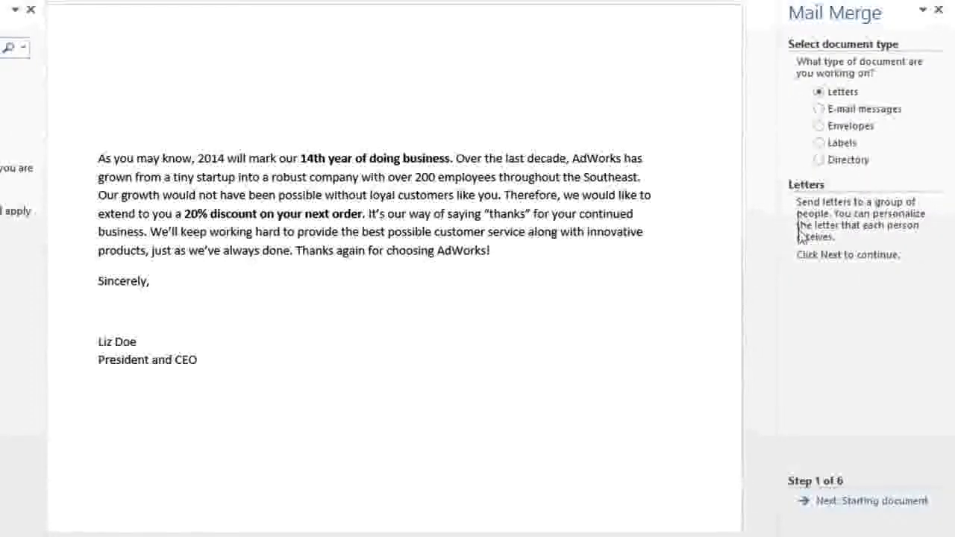
pyautogui.click(805, 502)
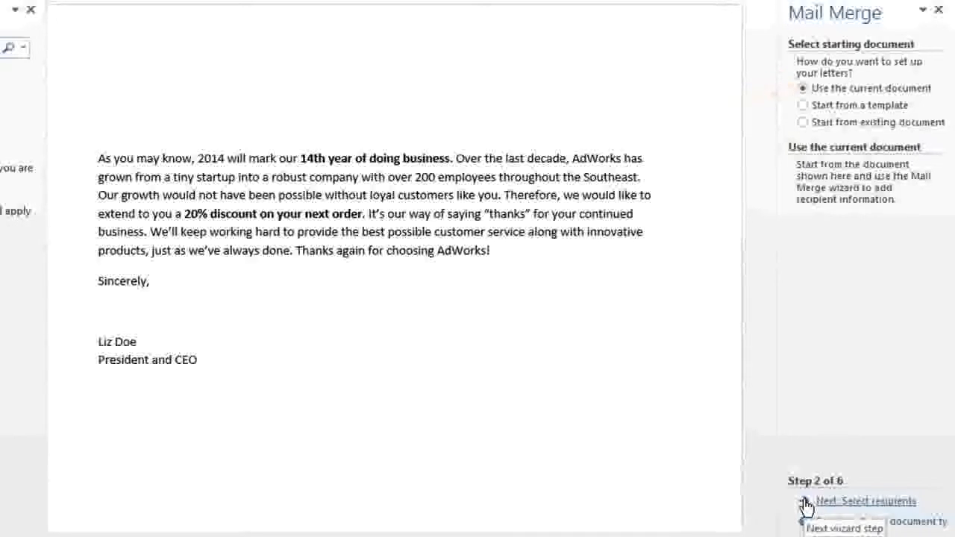
pyautogui.click(805, 503)
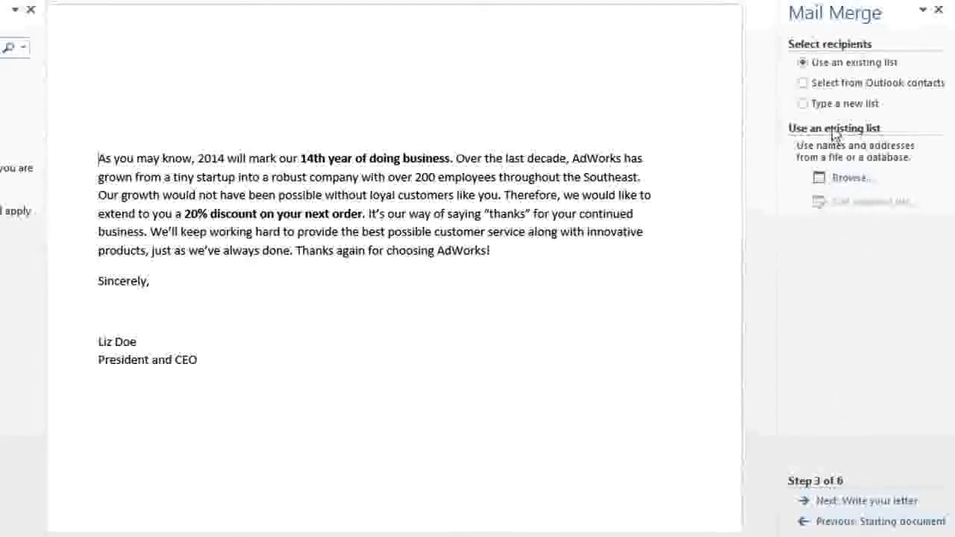
pyautogui.click(804, 104)
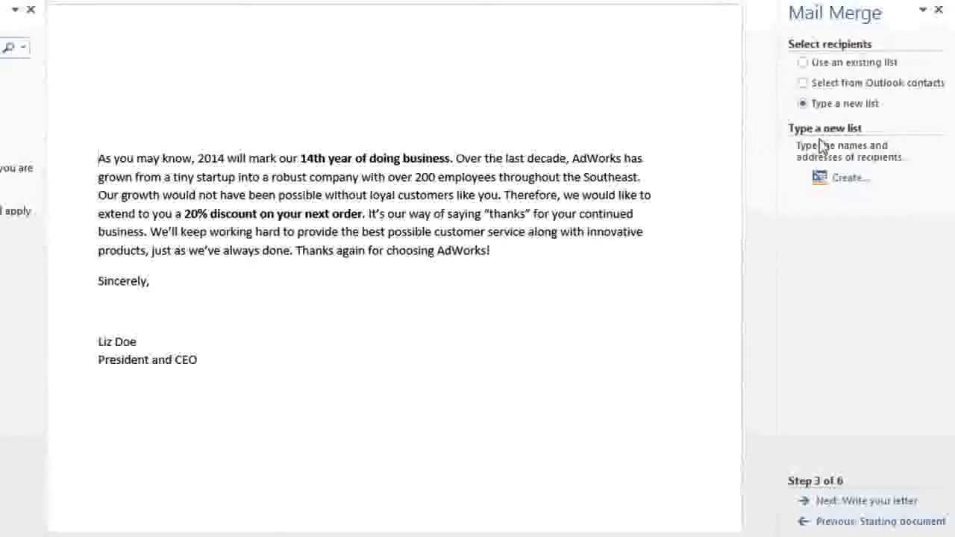
pyautogui.click(864, 184)
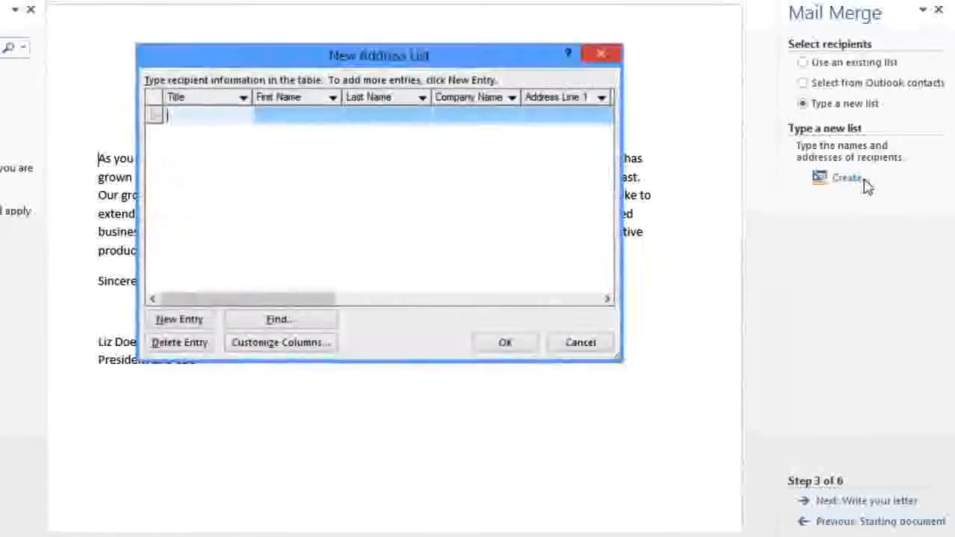
pyautogui.write('Ms')
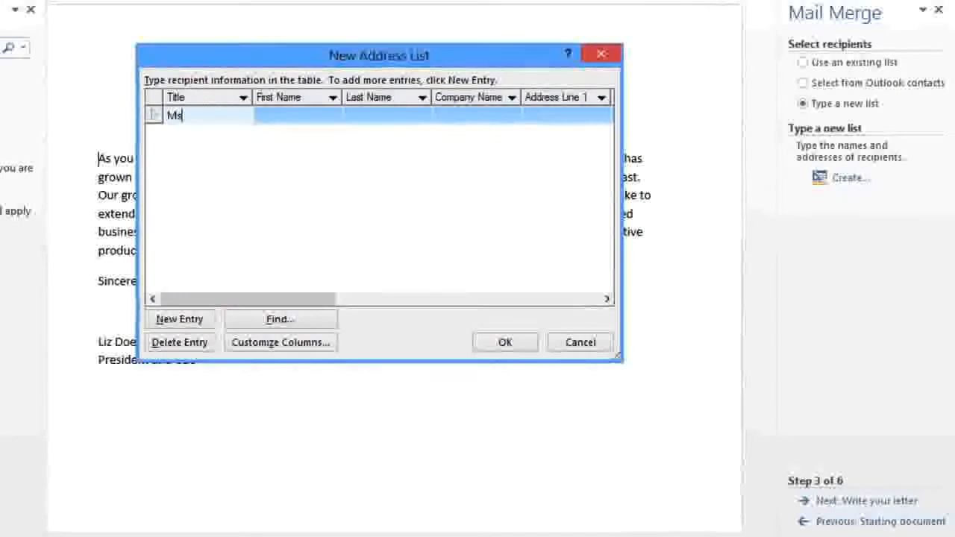
pyautogui.press('Tab')
pyautogui.write('Alex')
pyautogui.press('Tab')
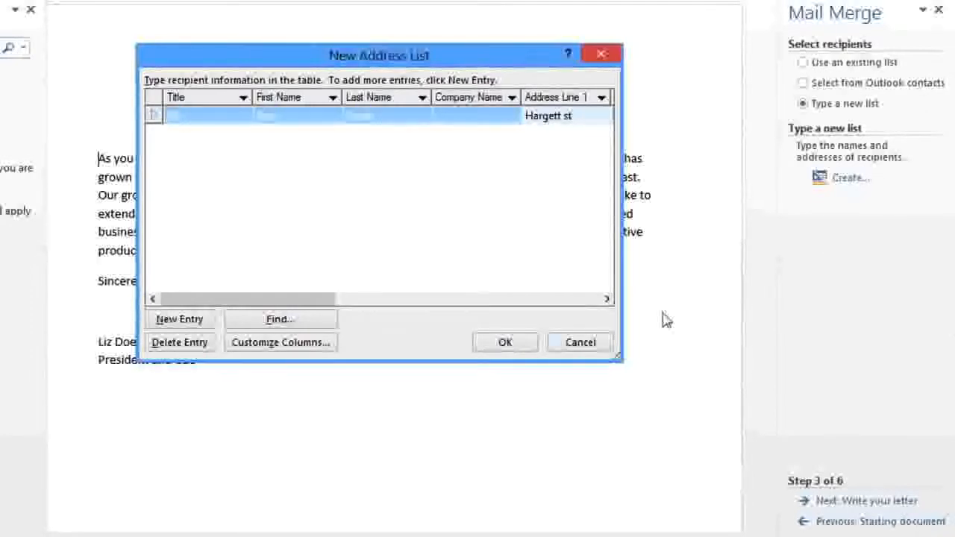
pyautogui.click(605, 341)
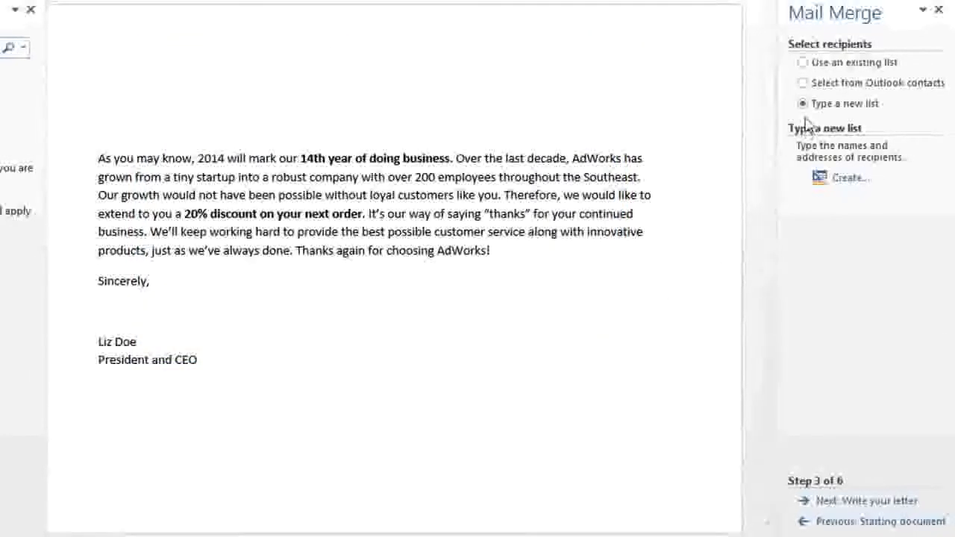
# Step: Use the existing Recipient List workbook from the Documents library as the recipient source, taking its Sheet1$ table with column headers
pyautogui.click(801, 64)
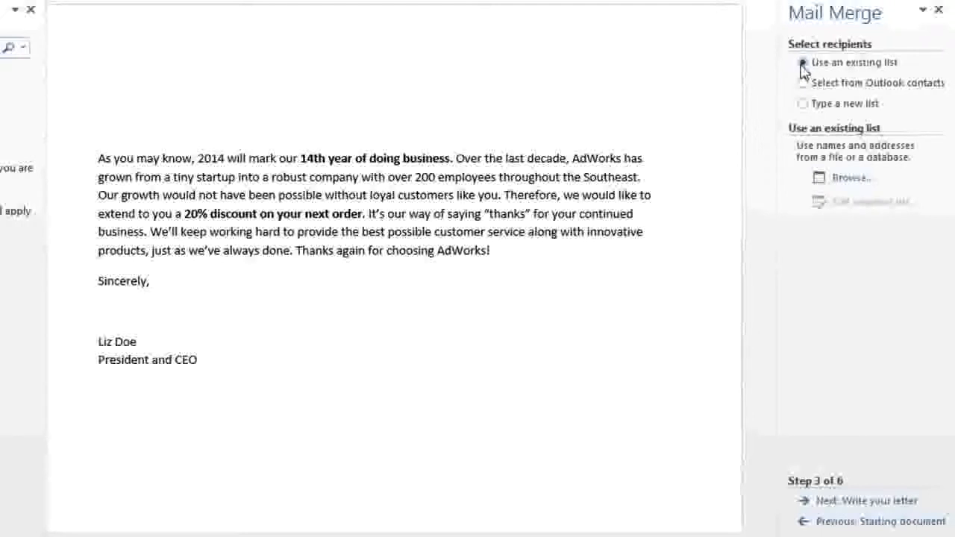
pyautogui.click(851, 178)
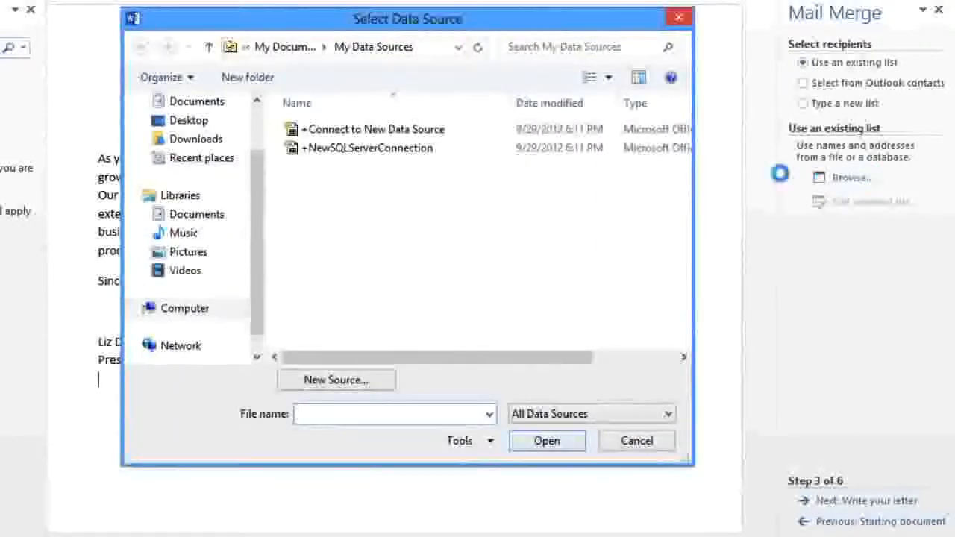
pyautogui.click(225, 218)
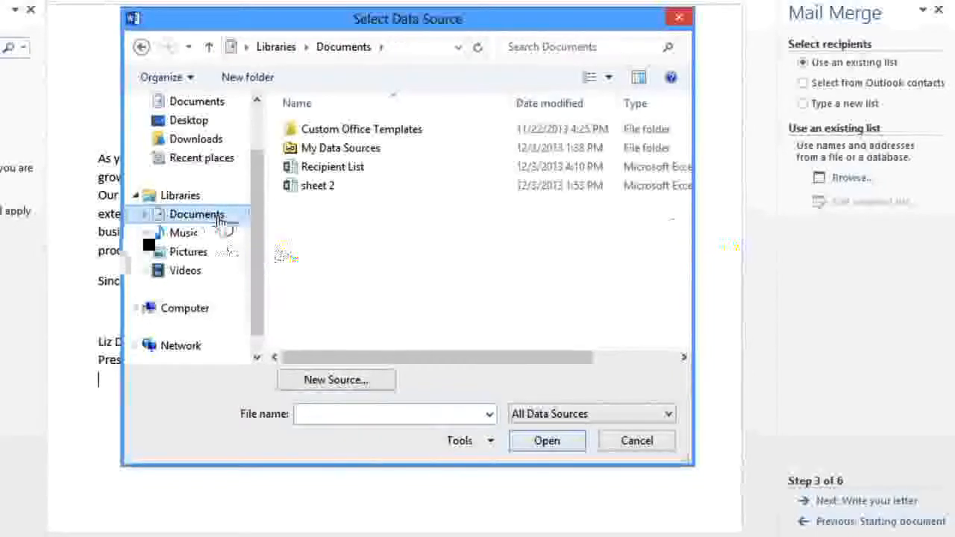
pyautogui.click(347, 170)
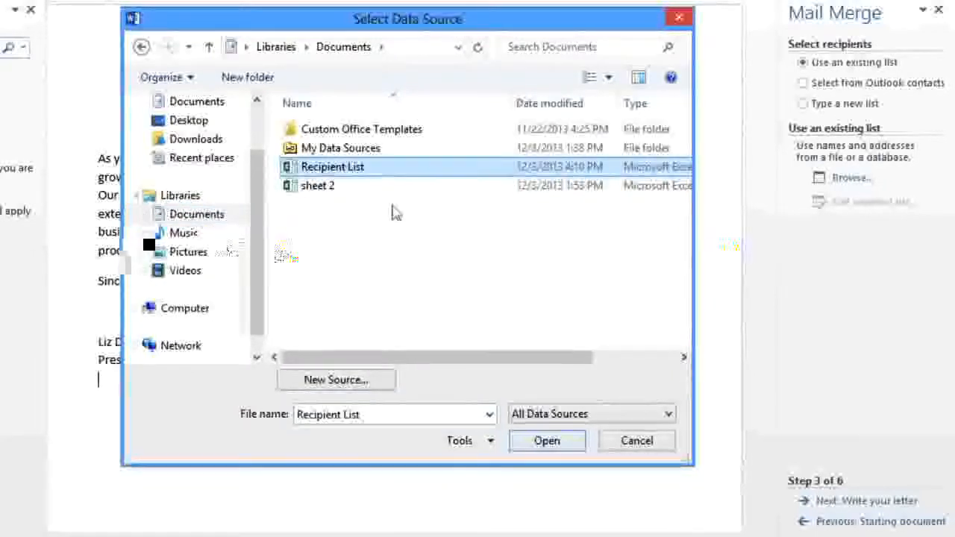
pyautogui.click(526, 446)
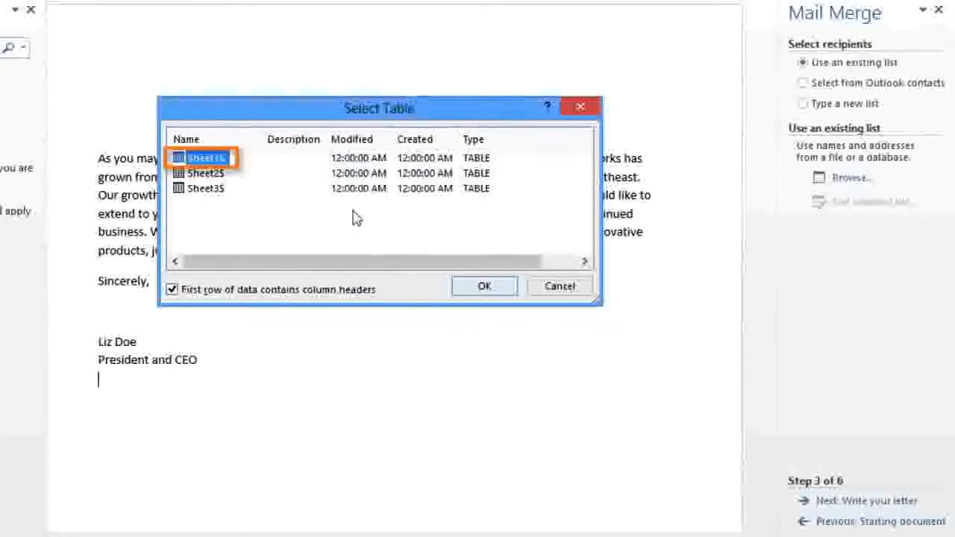
pyautogui.click(475, 291)
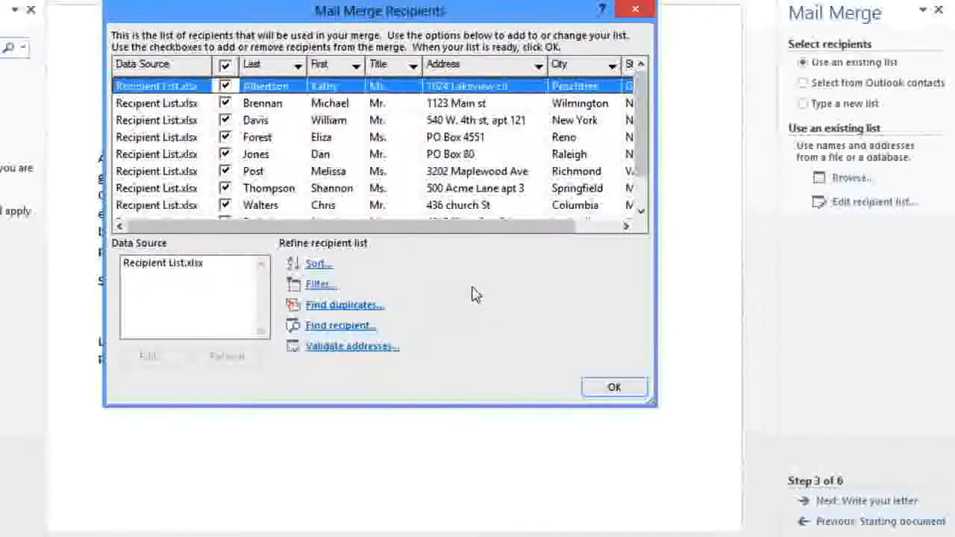
# Step: Exclude the first two recipients from the merge list and include them again
pyautogui.click(225, 86)
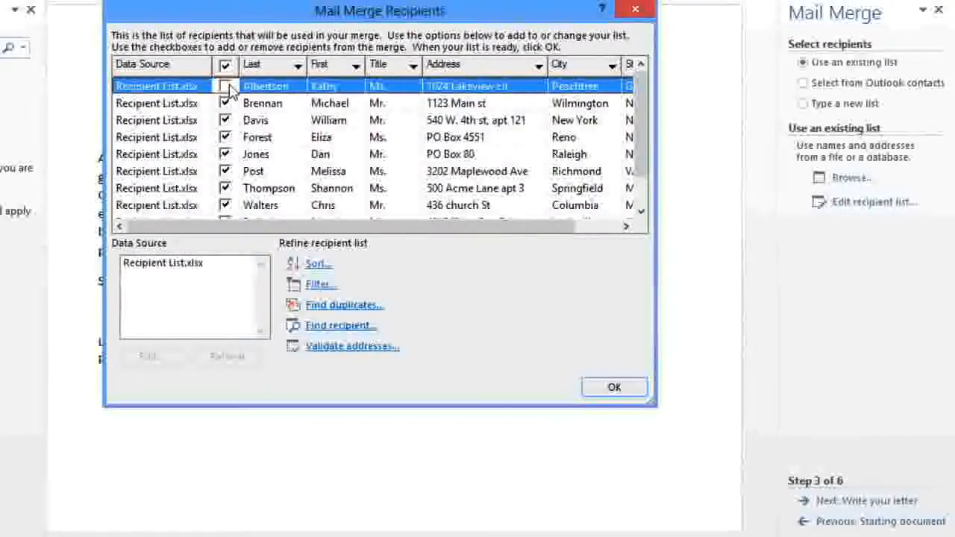
pyautogui.click(226, 103)
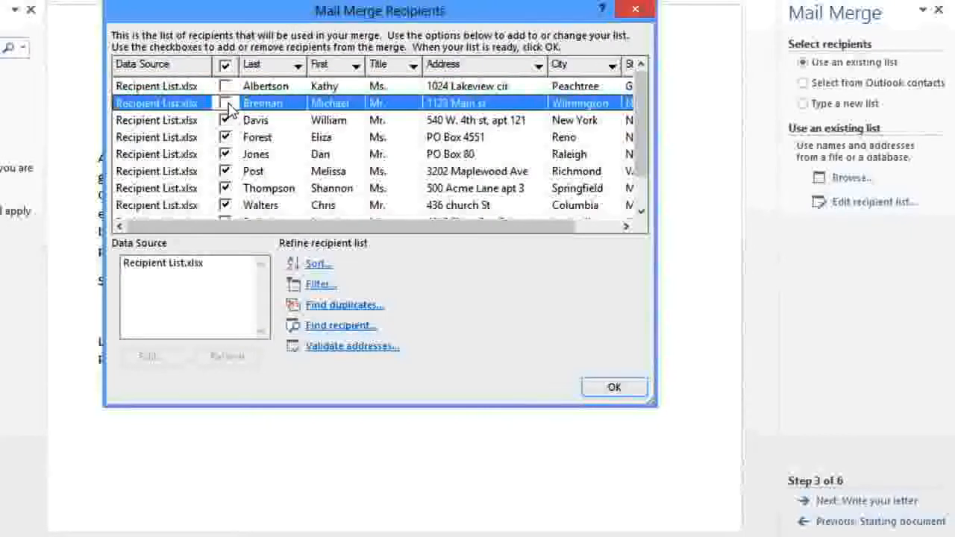
pyautogui.click(226, 104)
pyautogui.click(225, 87)
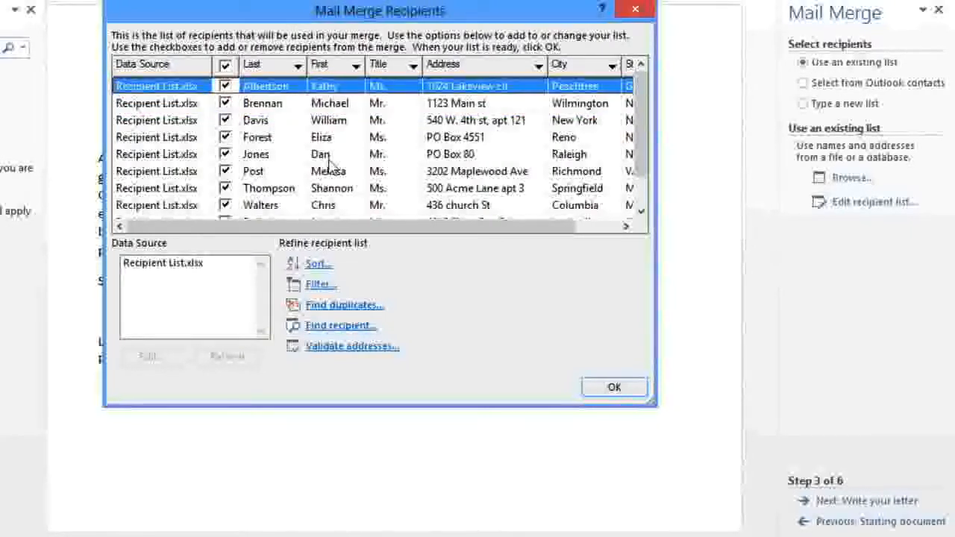
# Step: Accept the full recipient list and advance the wizard to writing the letter
pyautogui.click(609, 387)
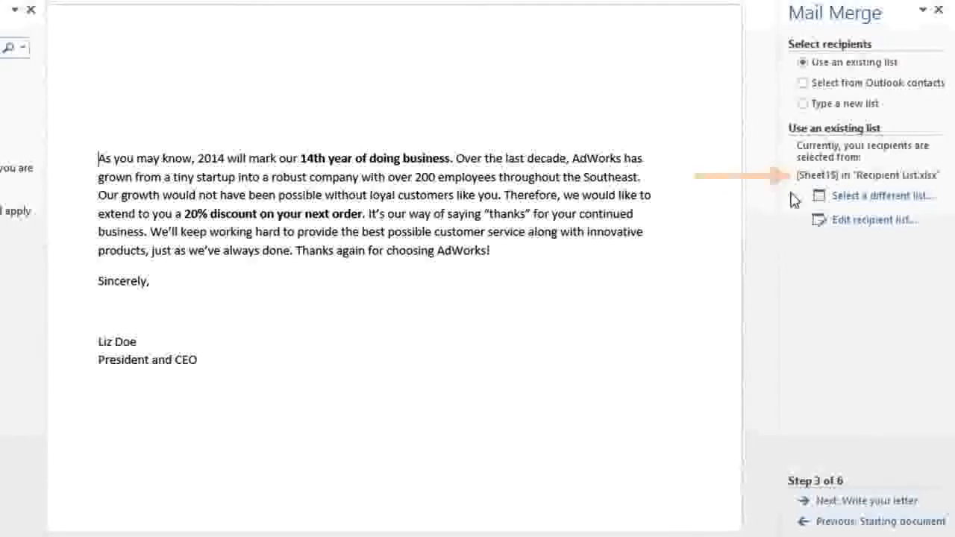
pyautogui.click(806, 502)
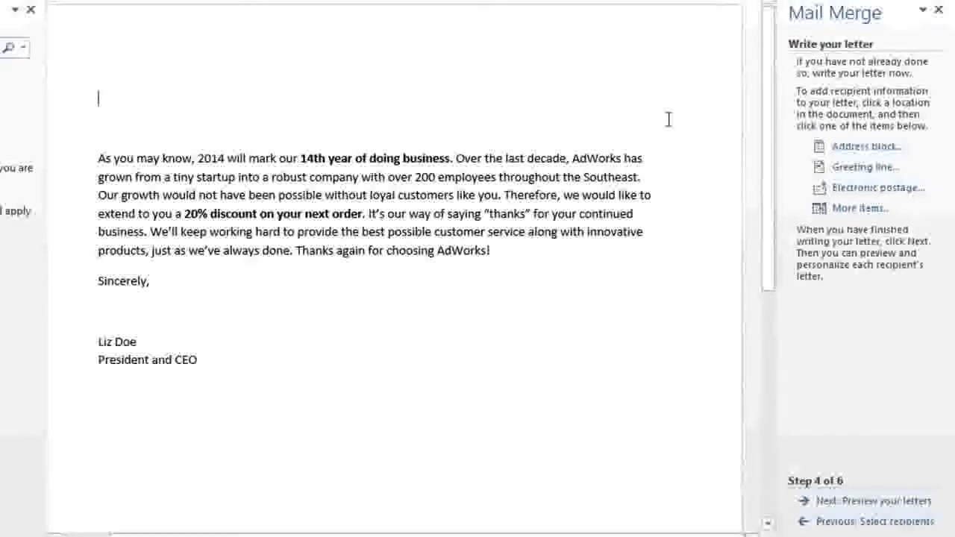
# Step: Insert an address block above the letter text, with recipients' names as first name, last name and suffix without a title
pyautogui.click(820, 151)
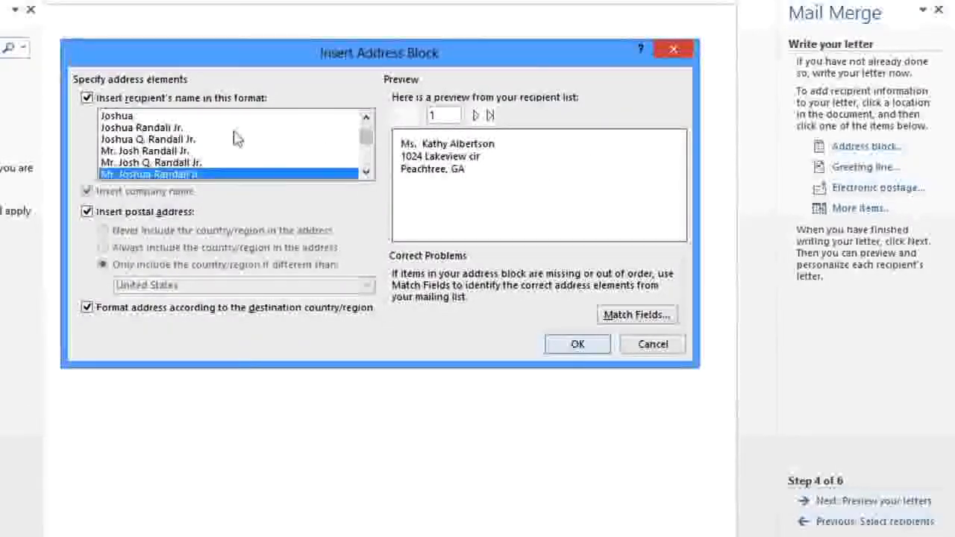
pyautogui.click(182, 128)
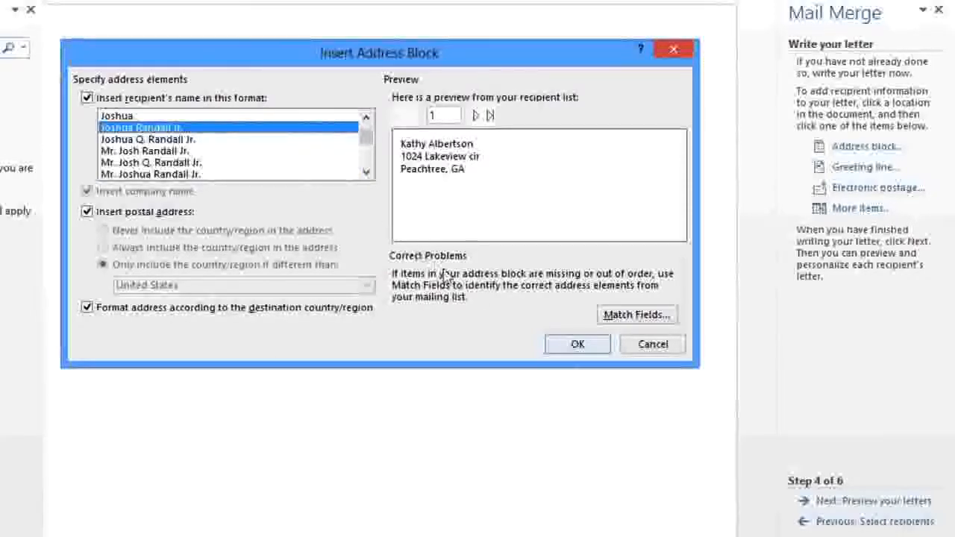
pyautogui.click(578, 344)
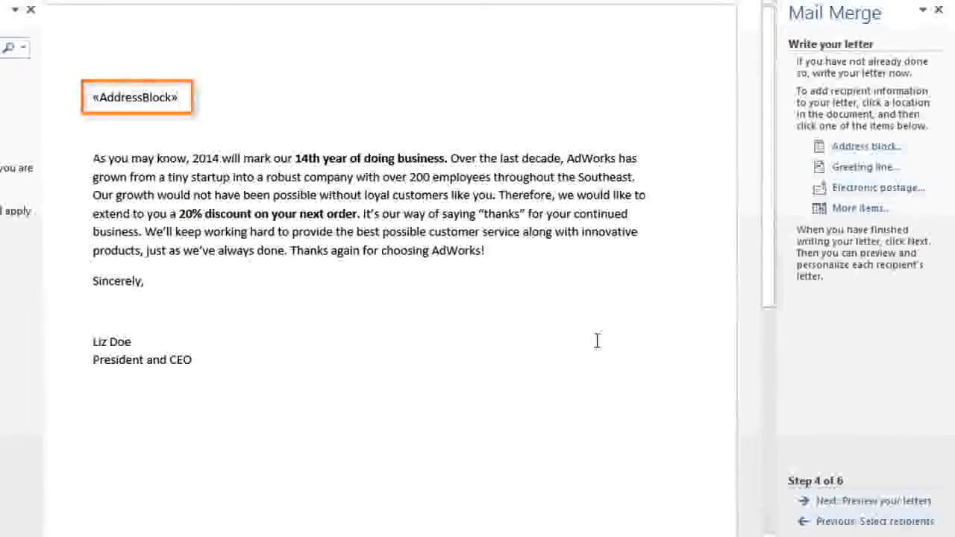
# Step: Insert a greeting line below the address block using Dear, the first name only and a colon, and preview the merged letters
pyautogui.press('Down')
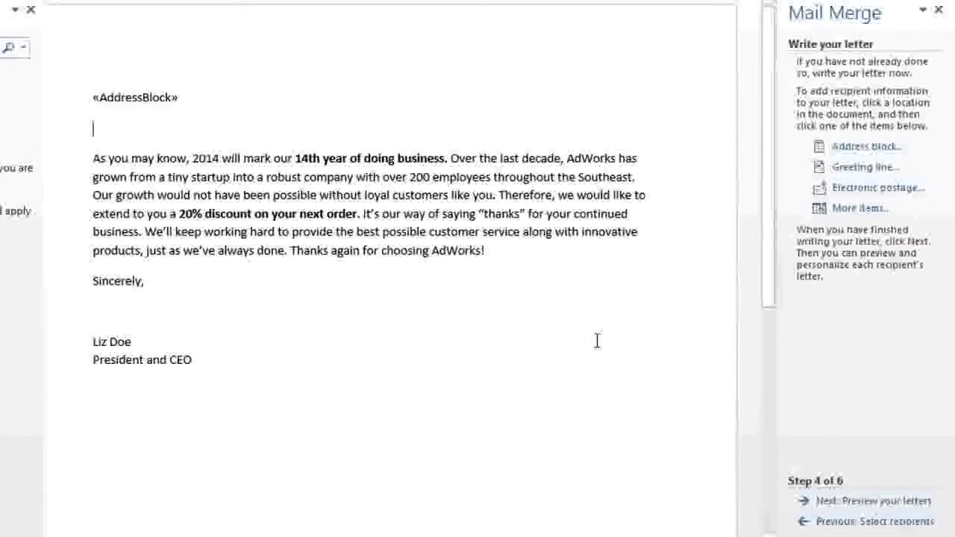
pyautogui.click(818, 168)
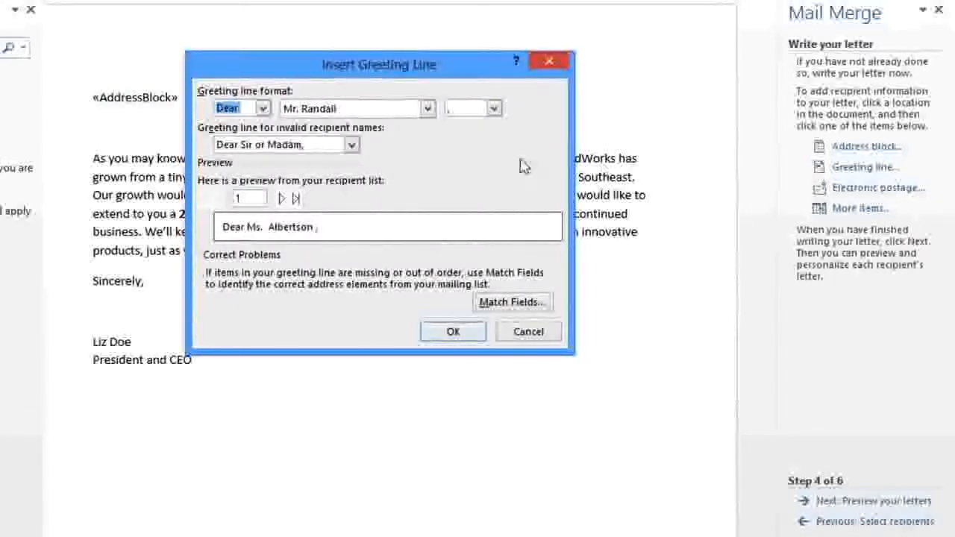
pyautogui.click(428, 109)
pyautogui.click(427, 204)
pyautogui.click(427, 204)
pyautogui.click(396, 196)
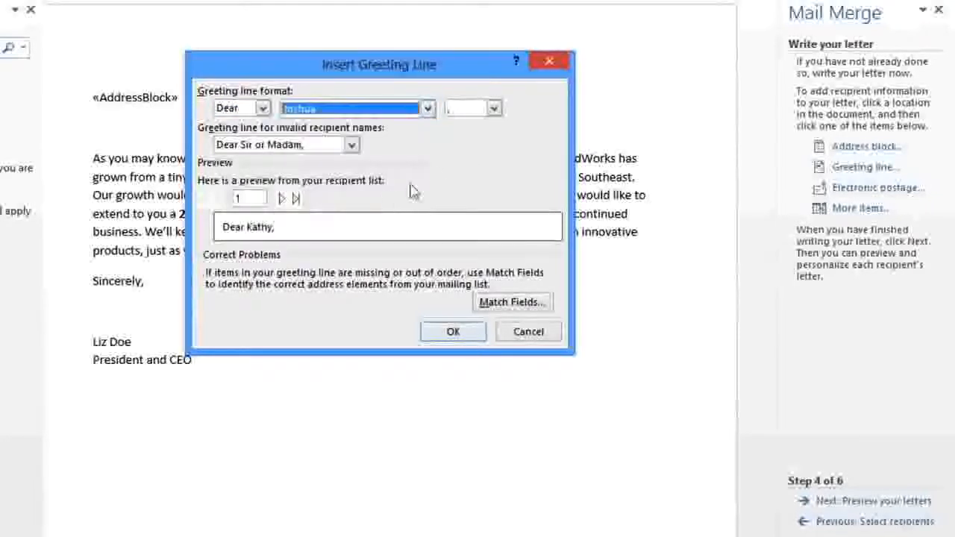
pyautogui.click(493, 110)
pyautogui.click(468, 135)
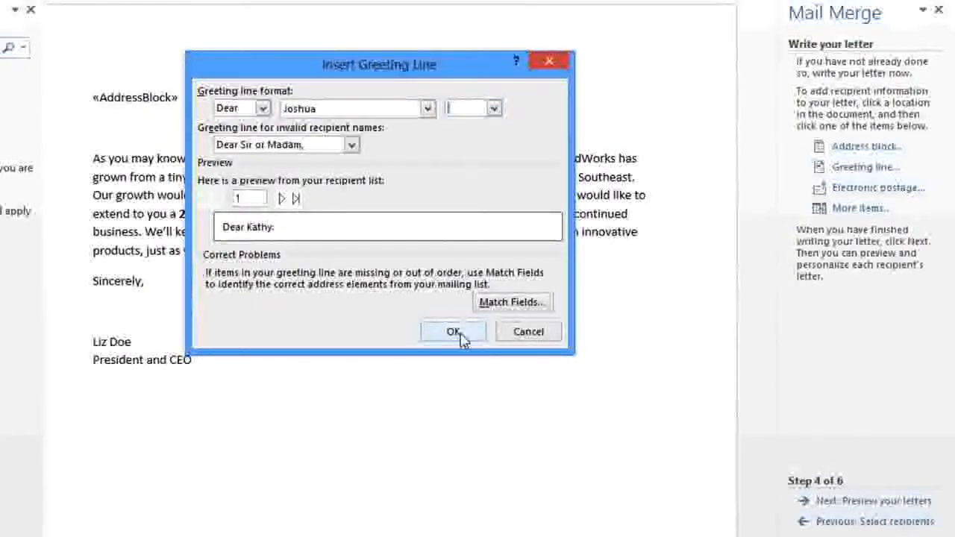
pyautogui.click(458, 332)
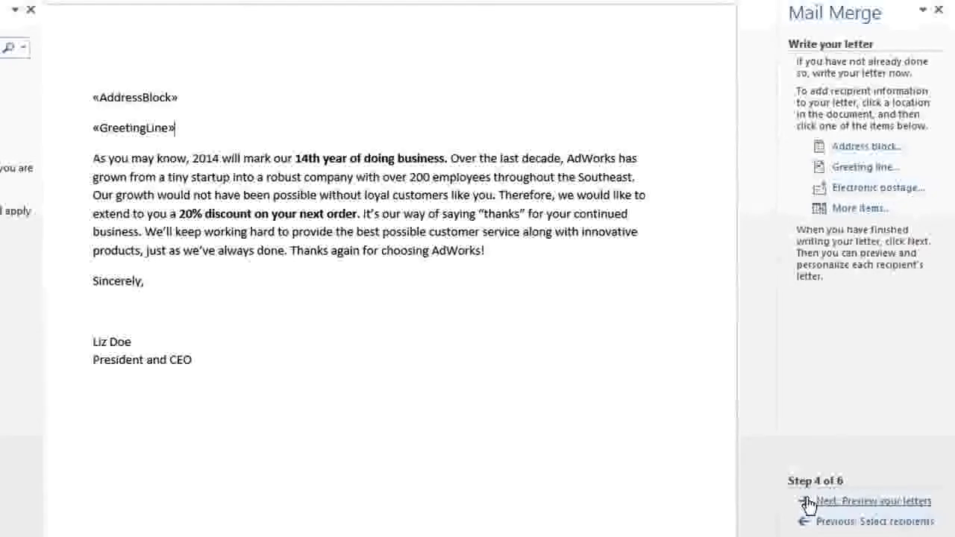
pyautogui.click(809, 503)
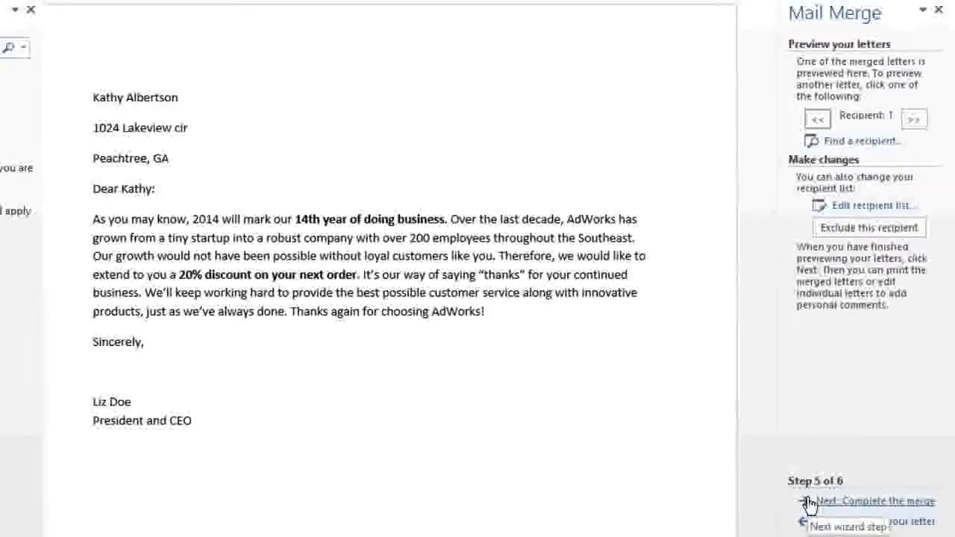